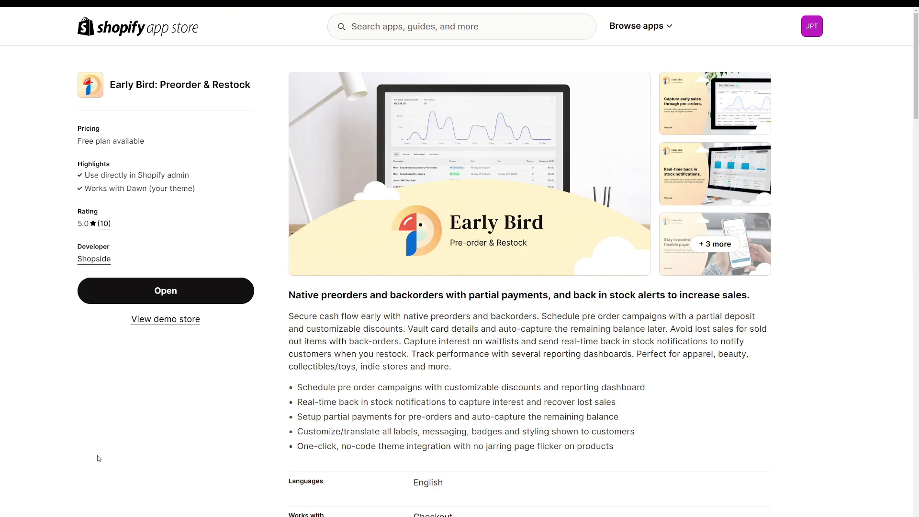
Scroll the Early Bird listing down to its pricing plans and look over the Free plan
{"action": "scroll", "coordinate": [90, 450], "scroll_direction": "down", "scroll_amount": 10}
{"action": "scroll", "coordinate": [91, 451], "scroll_direction": "down", "scroll_amount": 7}
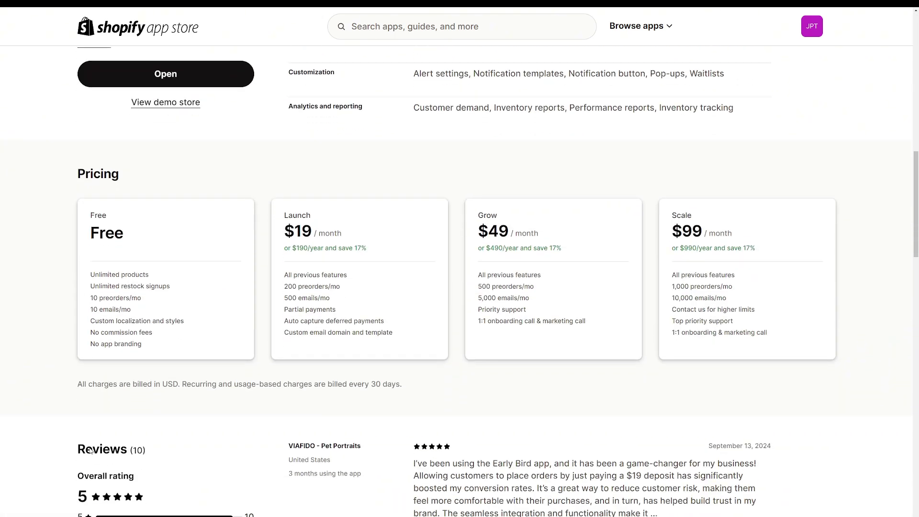
{"action": "left_click_drag", "start_coordinate": [90, 99], "coordinate": [151, 133]}
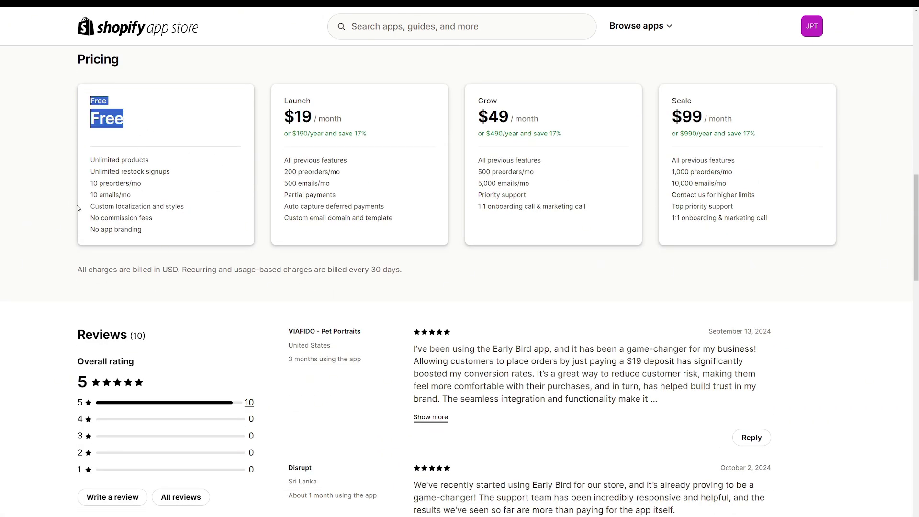
{"action": "left_click", "coordinate": [44, 186]}
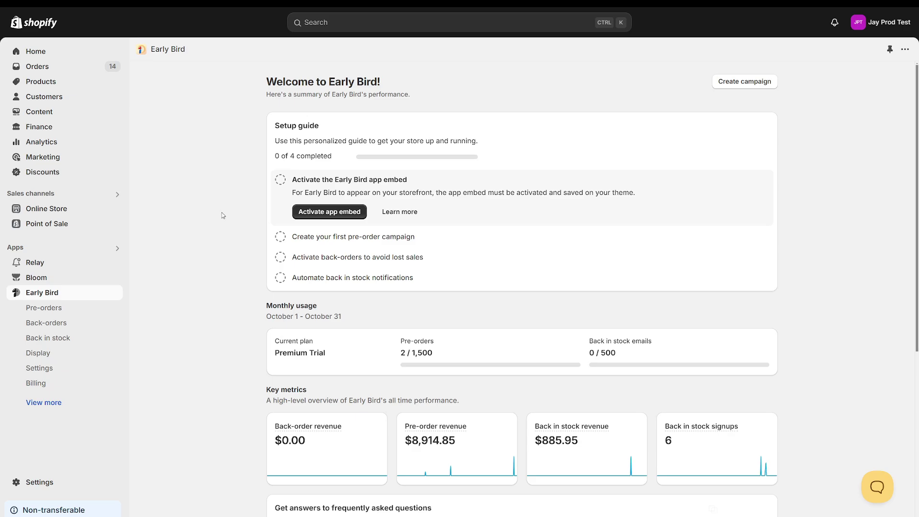
Activate the Early Bird app embed, save the theme, and return to the dashboard
{"action": "left_click", "coordinate": [330, 216]}
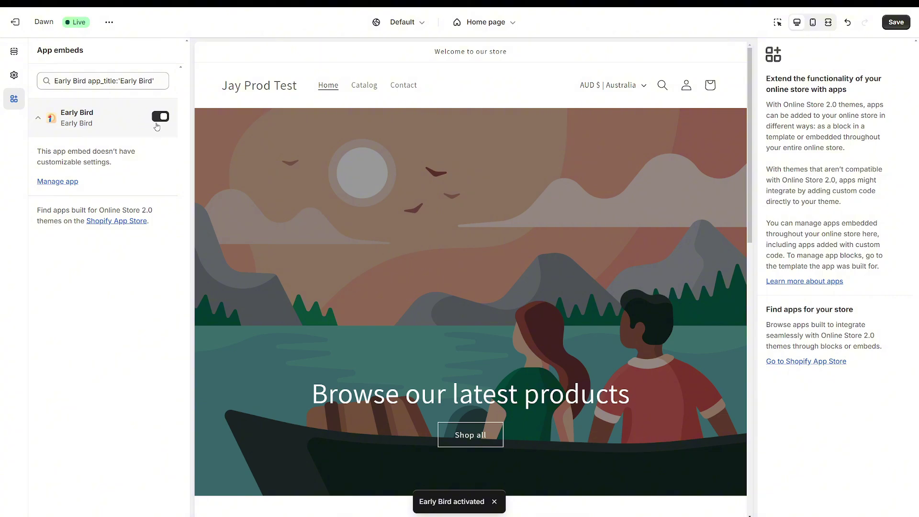
{"action": "left_click", "coordinate": [894, 24]}
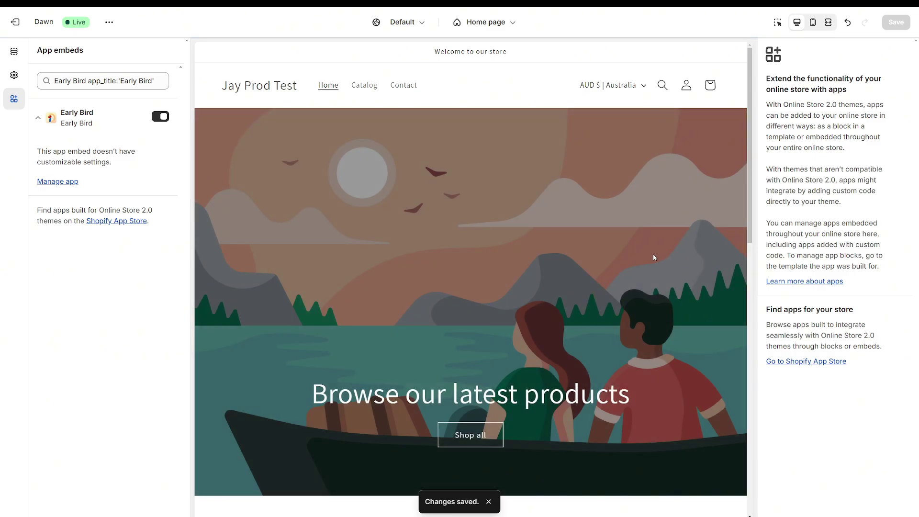
{"action": "key", "text": "ctrl+w"}
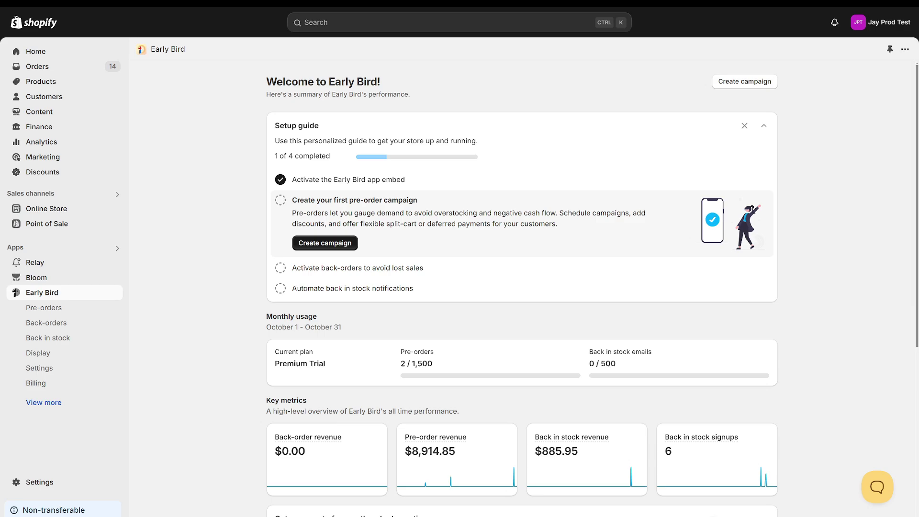
Create a campaign named 'Test campaign' that sells pre-orders only while in stock
{"action": "left_click", "coordinate": [325, 242]}
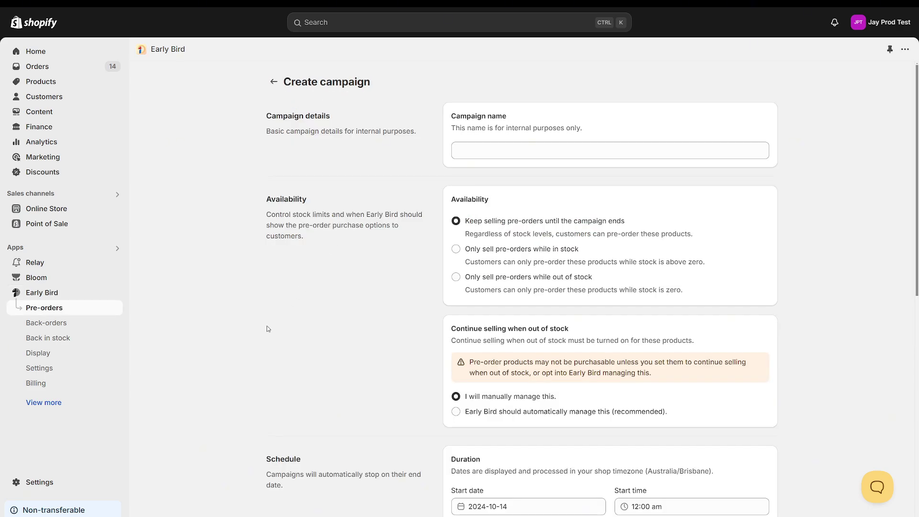
{"action": "left_click", "coordinate": [740, 151]}
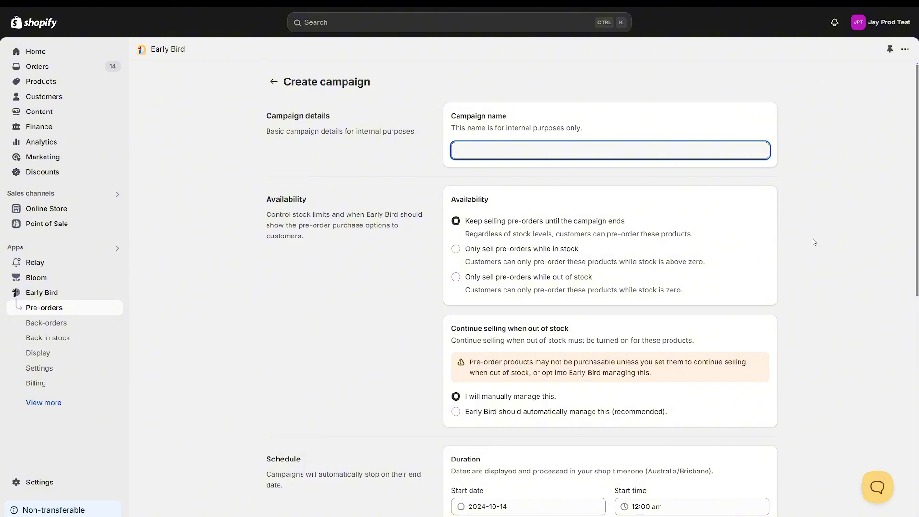
{"action": "type", "text": "Test campaign"}
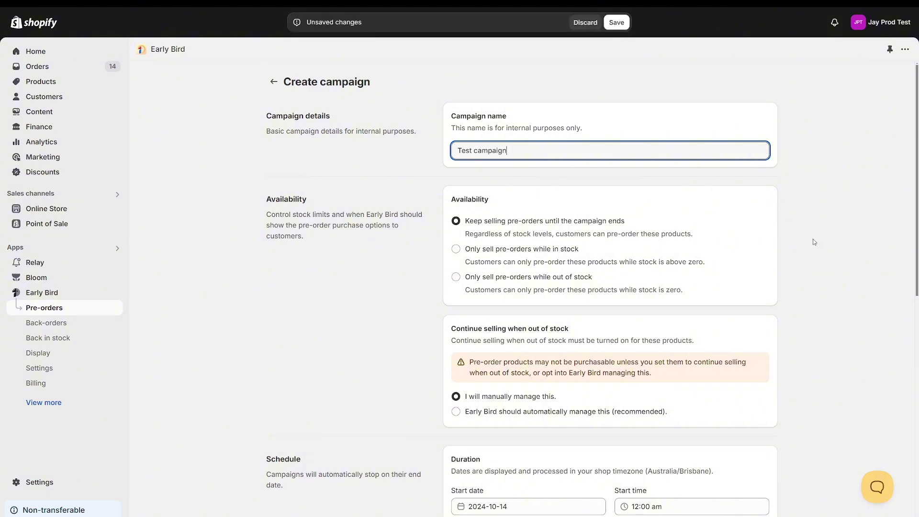
{"action": "left_click", "coordinate": [814, 242]}
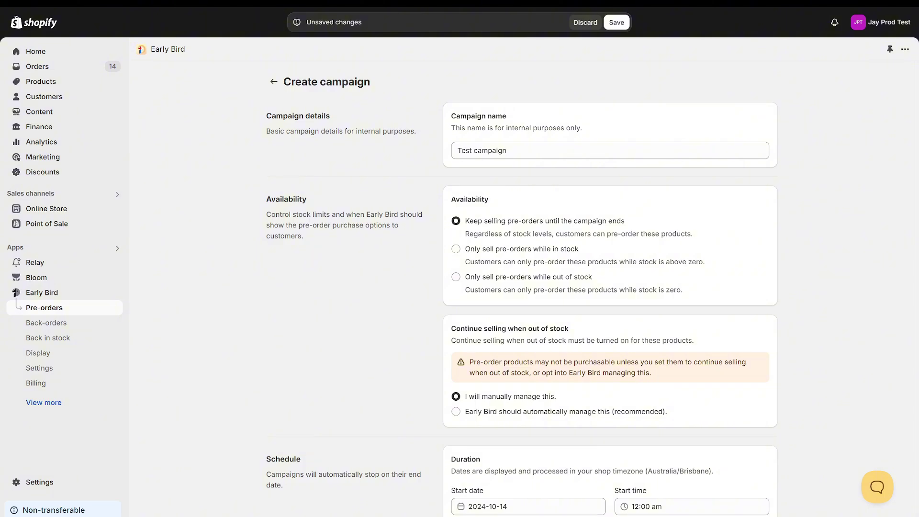
{"action": "left_click", "coordinate": [566, 252]}
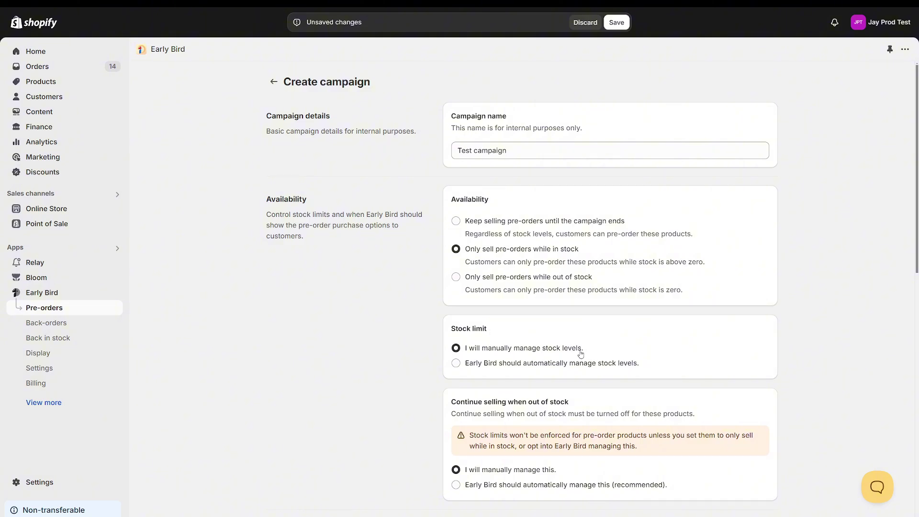
Try automatic stock management with a 100 variant limit, then choose manual and out-of-stock-only pre-orders
{"action": "left_click", "coordinate": [522, 368]}
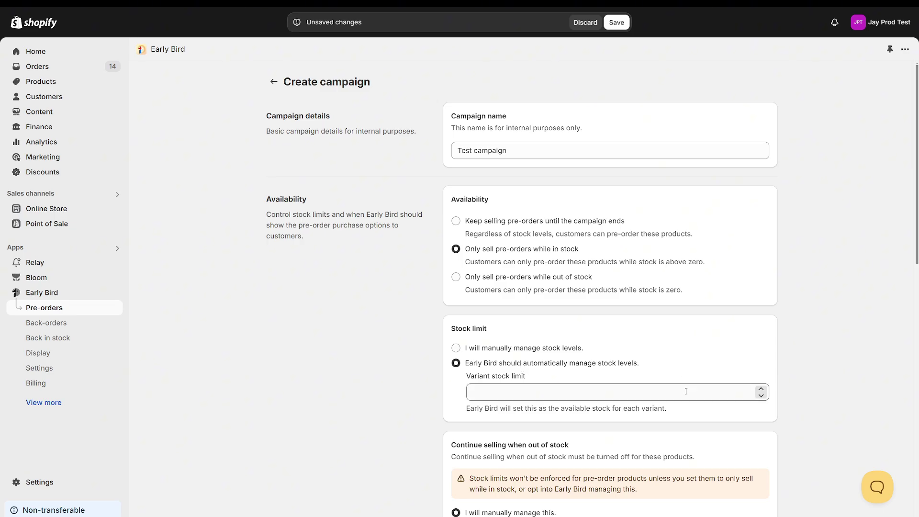
{"action": "left_click", "coordinate": [690, 389]}
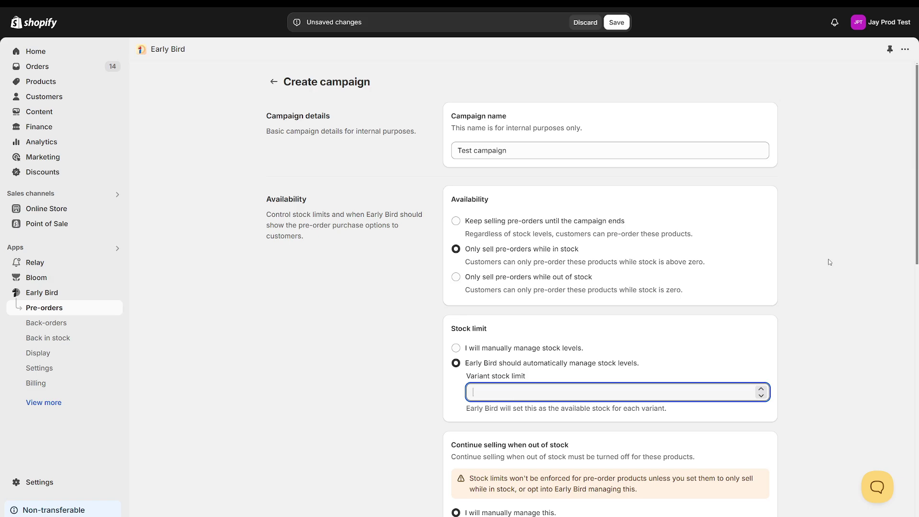
{"action": "type", "text": "100"}
{"action": "left_click", "coordinate": [830, 262]}
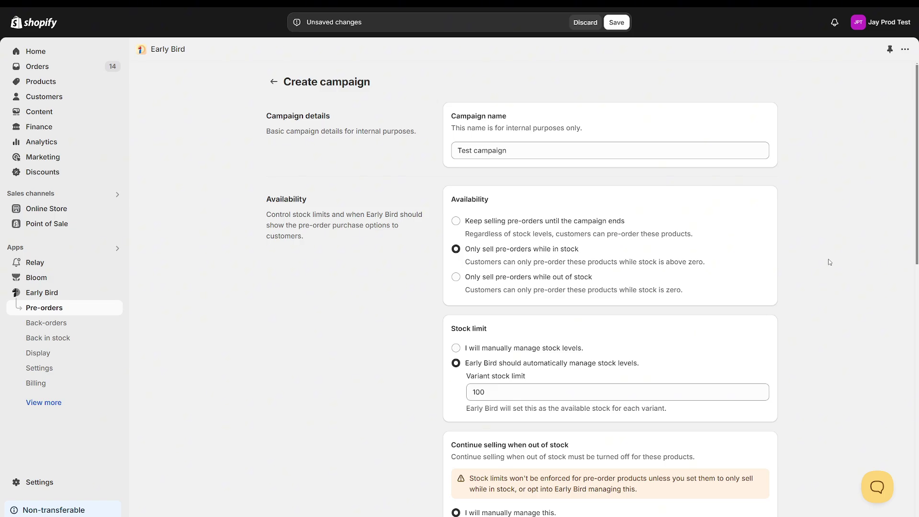
{"action": "left_click", "coordinate": [561, 348]}
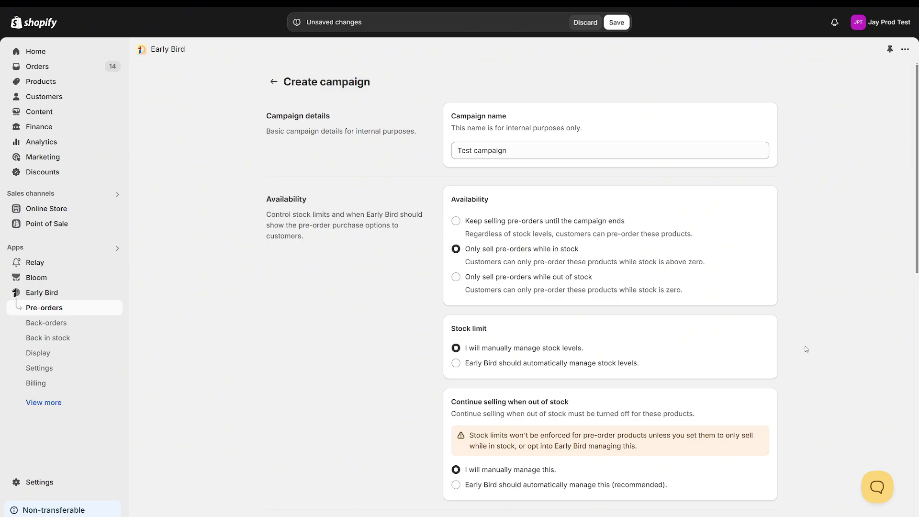
{"action": "left_click", "coordinate": [579, 278]}
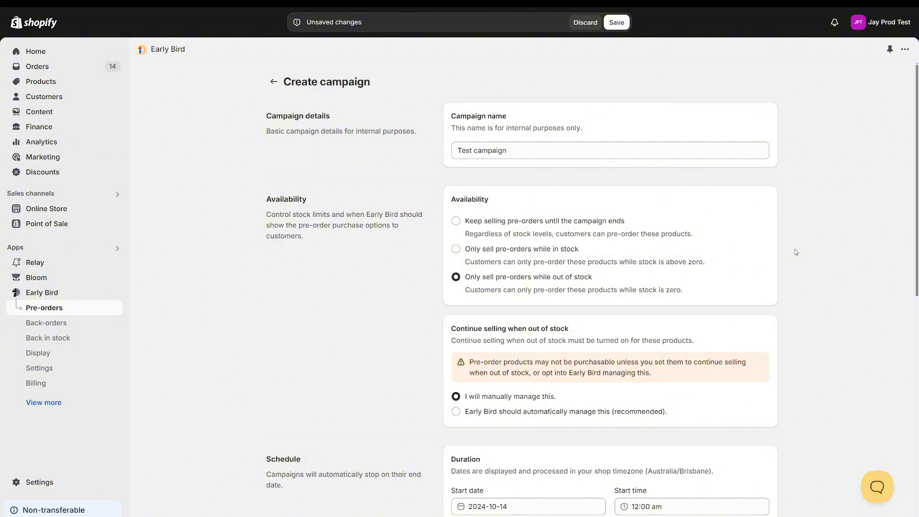
Restore 'Keep selling pre-orders until the campaign ends' and highlight the continue-selling-when-out-of-stock setting
{"action": "key", "text": "Down"}
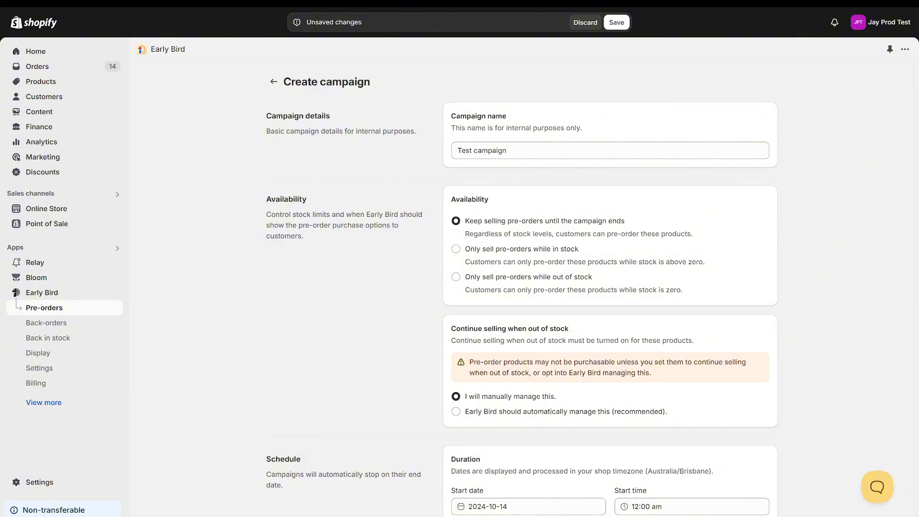
{"action": "scroll", "coordinate": [527, 287], "scroll_direction": "down", "scroll_amount": 3}
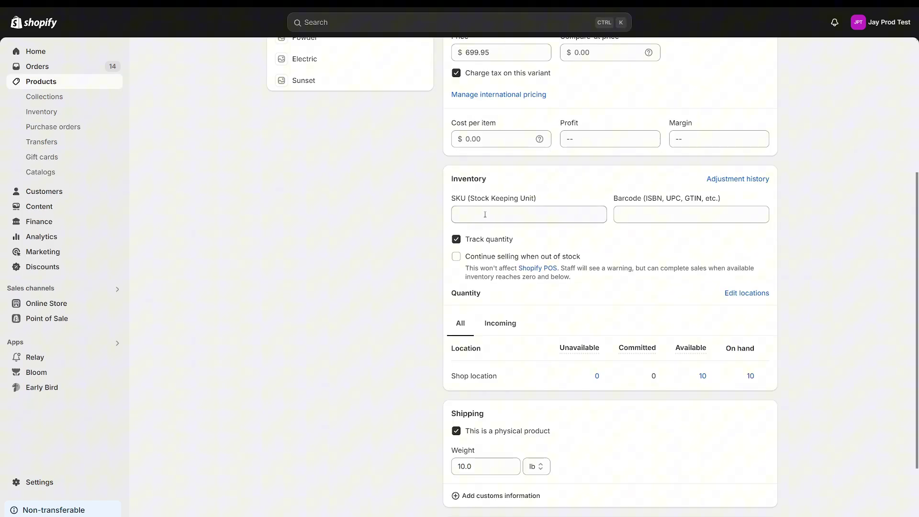
{"action": "scroll", "coordinate": [503, 287], "scroll_direction": "up", "scroll_amount": 5}
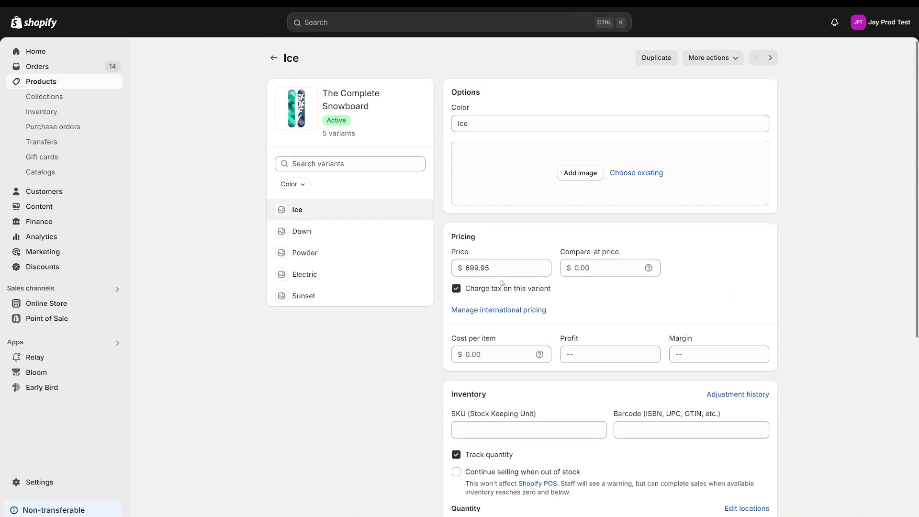
{"action": "scroll", "coordinate": [467, 246], "scroll_direction": "down", "scroll_amount": 3}
{"action": "left_click_drag", "start_coordinate": [487, 251], "coordinate": [448, 253]}
{"action": "scroll", "coordinate": [517, 261], "scroll_direction": "up", "scroll_amount": 3}
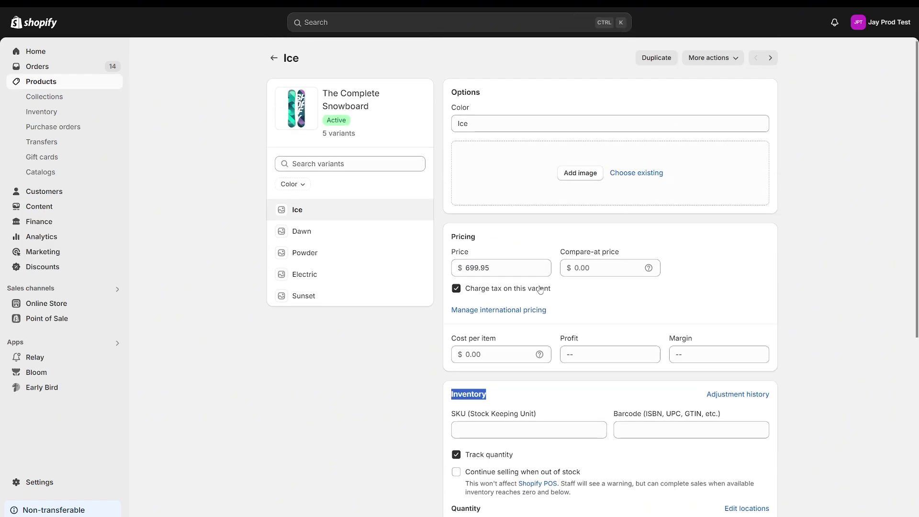
{"action": "scroll", "coordinate": [540, 277], "scroll_direction": "down", "scroll_amount": 5}
{"action": "left_click_drag", "start_coordinate": [582, 257], "coordinate": [468, 261]}
{"action": "left_click", "coordinate": [404, 293]}
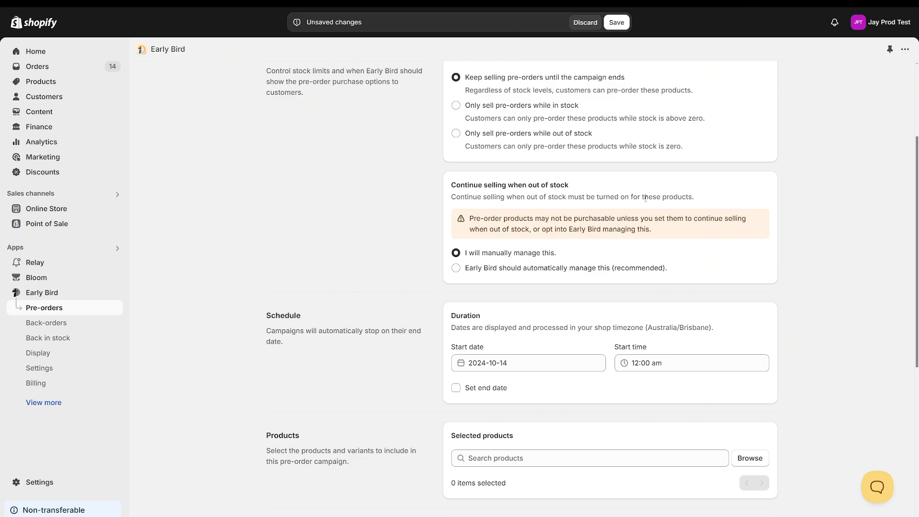
Keep selling until campaign end, letting Early Bird automatically manage out-of-stock selling
{"action": "scroll", "coordinate": [807, 307], "scroll_direction": "up", "scroll_amount": 2}
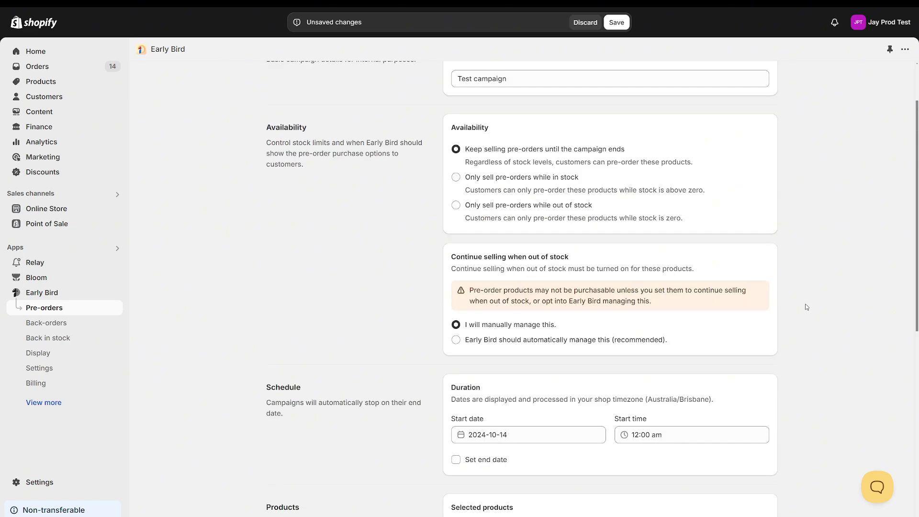
{"action": "left_click", "coordinate": [557, 180]}
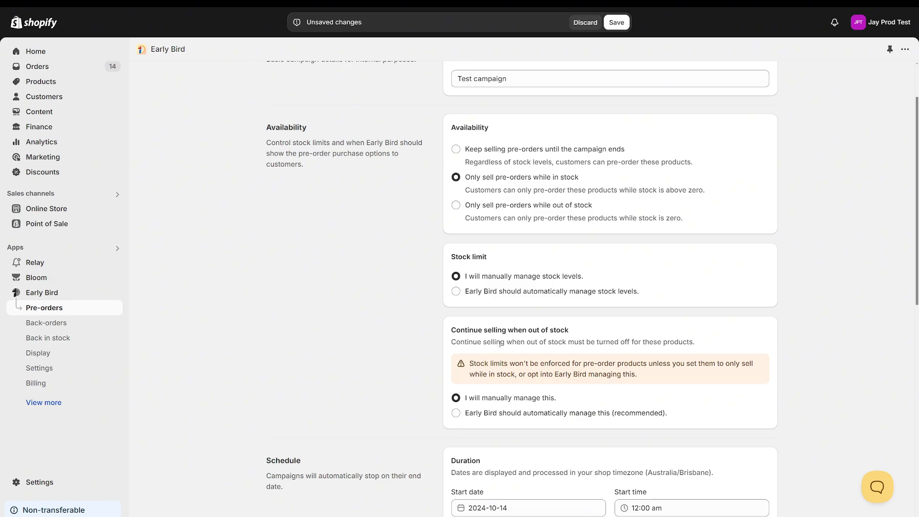
{"action": "left_click_drag", "start_coordinate": [525, 342], "coordinate": [631, 343]}
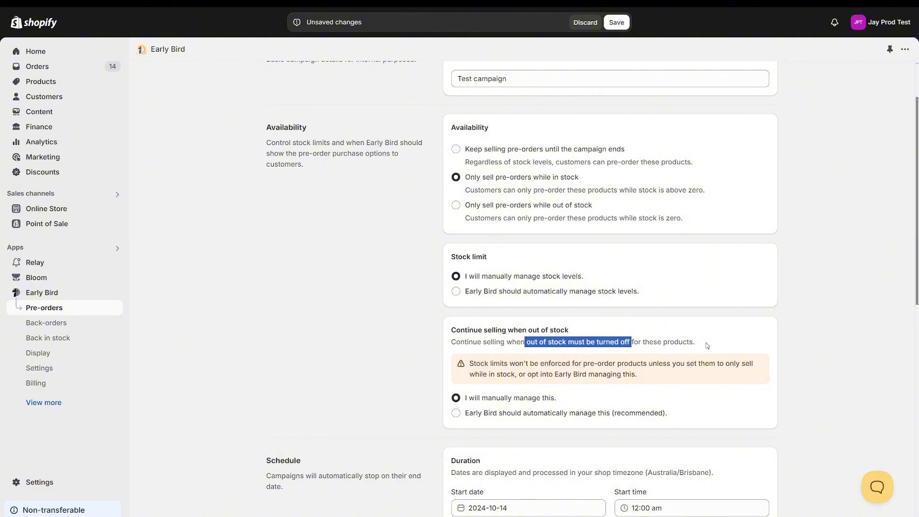
{"action": "left_click", "coordinate": [728, 347]}
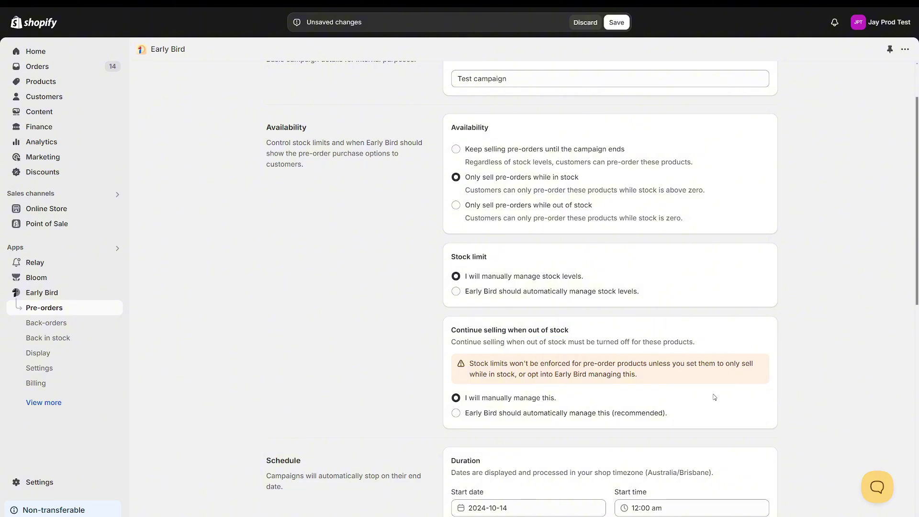
{"action": "left_click", "coordinate": [584, 149]}
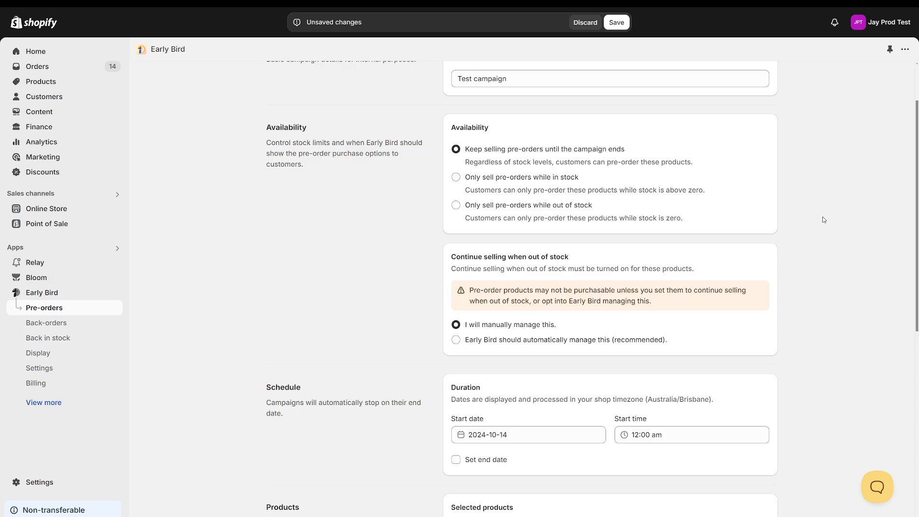
{"action": "left_click", "coordinate": [532, 343]}
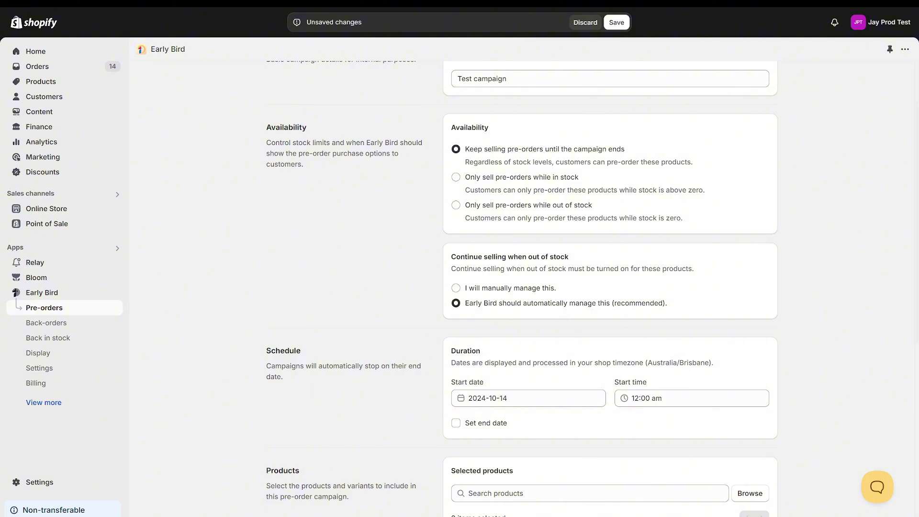
{"action": "scroll", "coordinate": [592, 289], "scroll_direction": "down", "scroll_amount": 6}
{"action": "scroll", "coordinate": [592, 289], "scroll_direction": "up", "scroll_amount": 2}
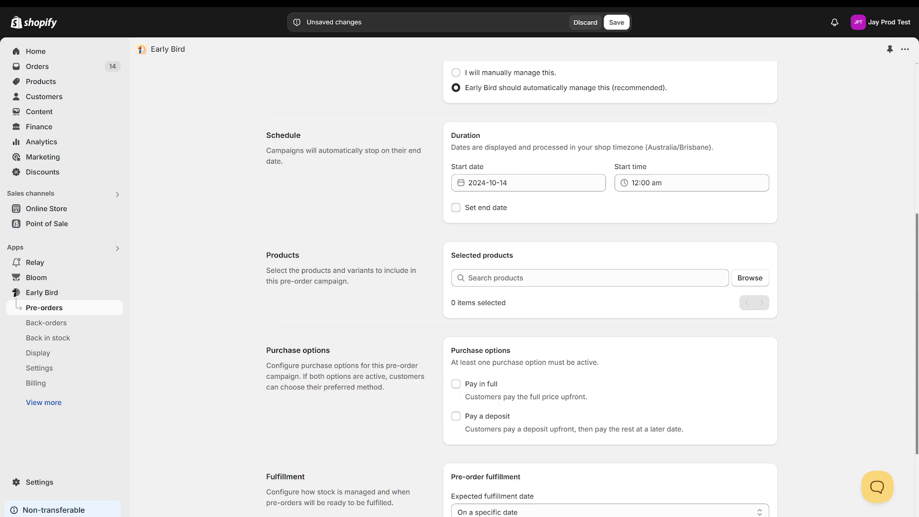
{"action": "left_click", "coordinate": [529, 187]}
{"action": "left_click", "coordinate": [670, 188]}
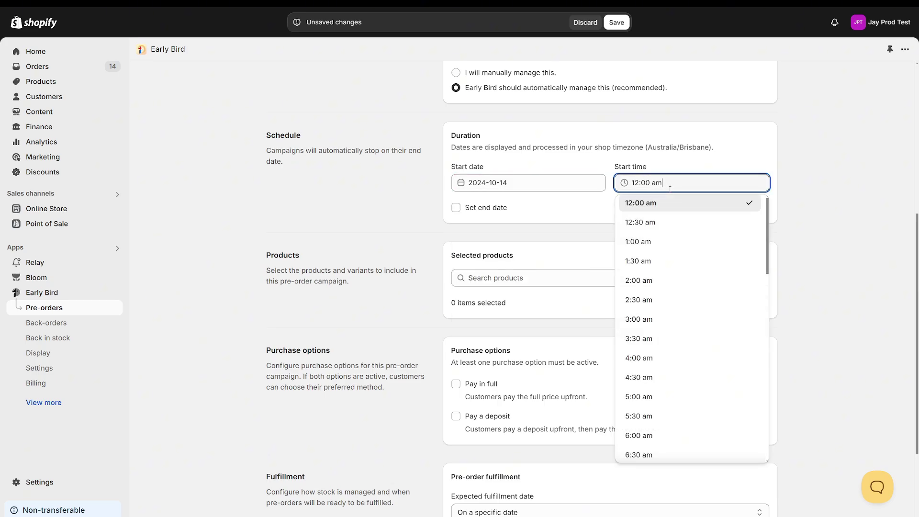
{"action": "left_click", "coordinate": [803, 186]}
{"action": "key", "text": "shift+Tab"}
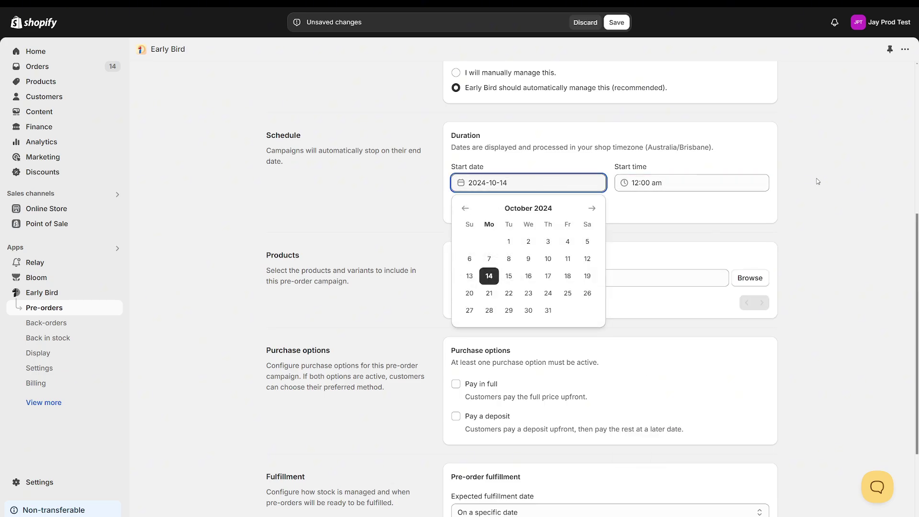
{"action": "left_click", "coordinate": [818, 181]}
{"action": "left_click", "coordinate": [489, 211]}
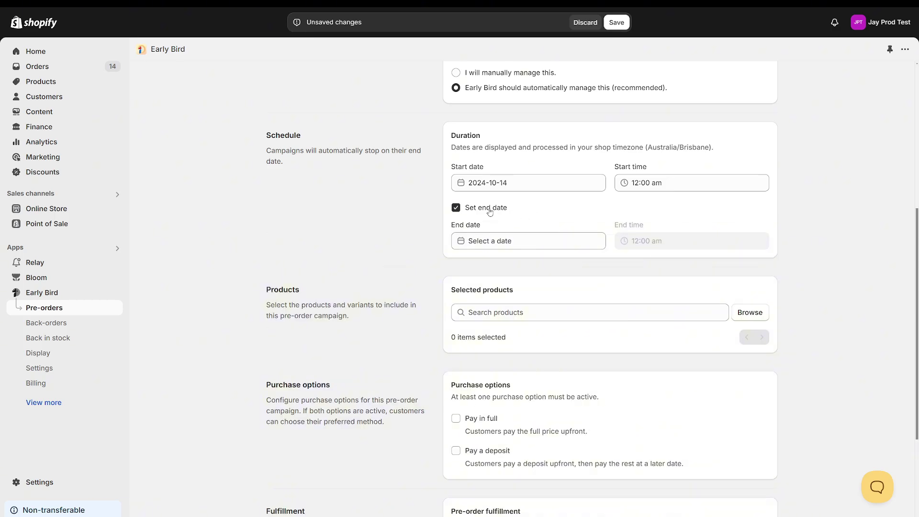
{"action": "left_click", "coordinate": [533, 241]}
{"action": "left_click", "coordinate": [509, 333]}
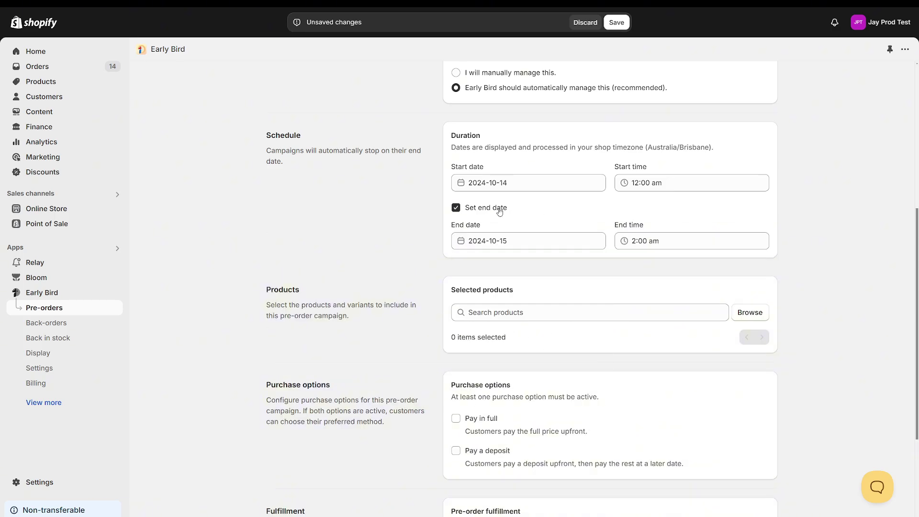
{"action": "left_click", "coordinate": [500, 212]}
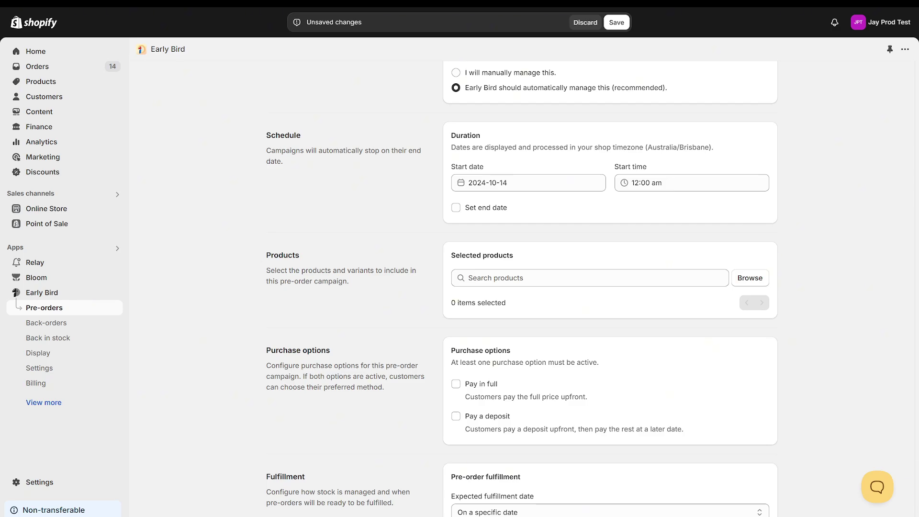
{"action": "scroll", "coordinate": [524, 288], "scroll_direction": "down", "scroll_amount": 3}
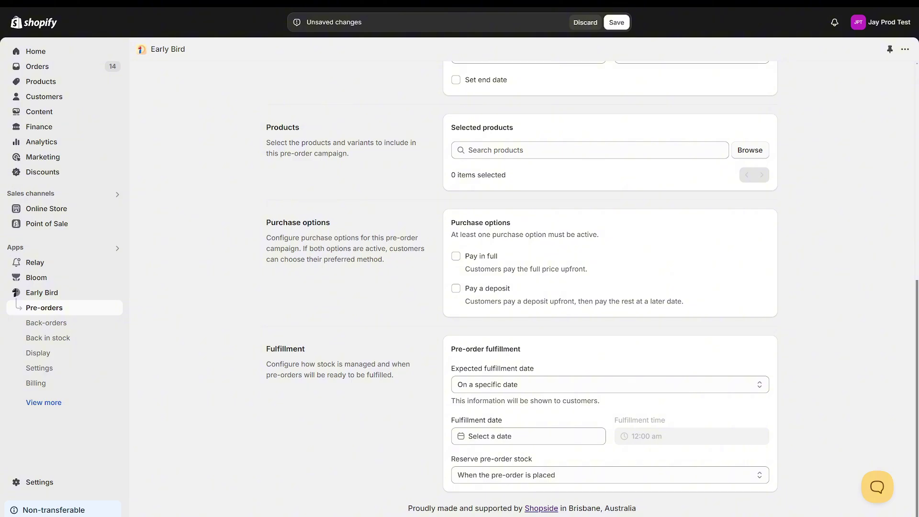
Add The Complete Snowboard with all variants as the campaign's product
{"action": "left_click", "coordinate": [750, 153]}
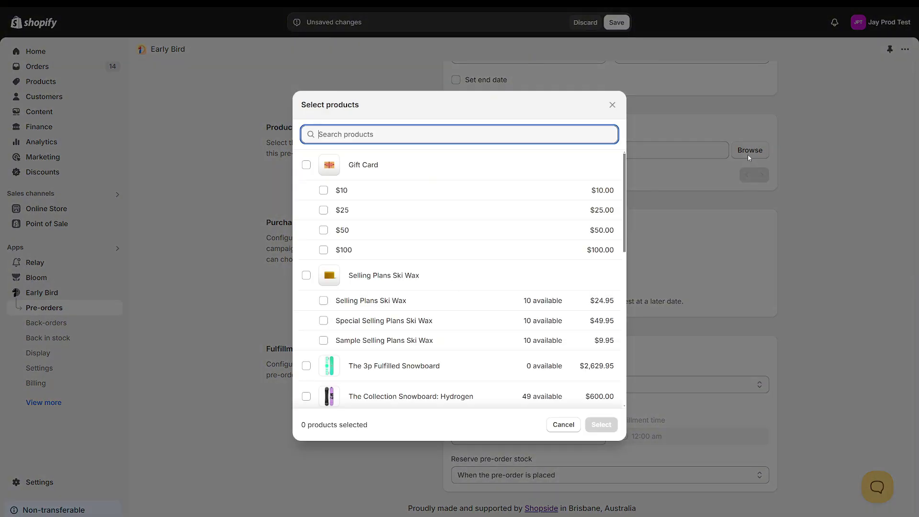
{"action": "scroll", "coordinate": [477, 267], "scroll_direction": "down", "scroll_amount": 6}
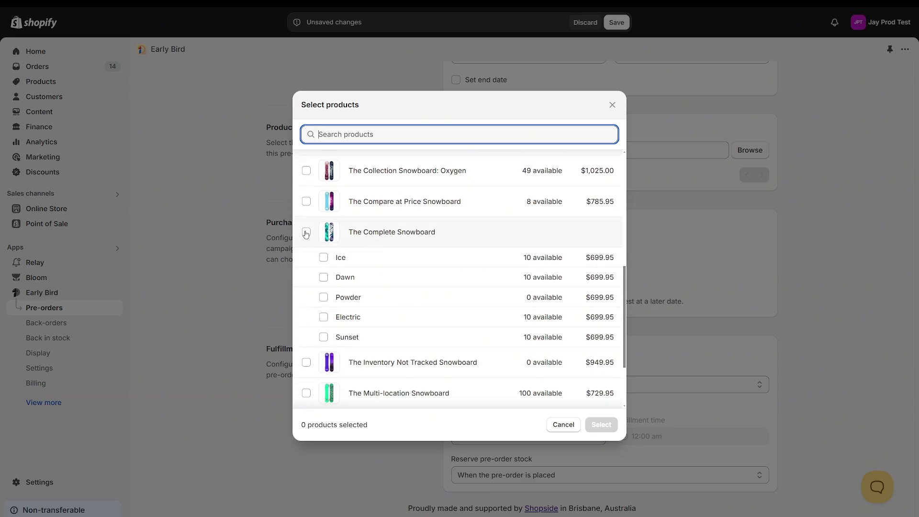
{"action": "left_click", "coordinate": [306, 233]}
{"action": "left_click", "coordinate": [602, 425]}
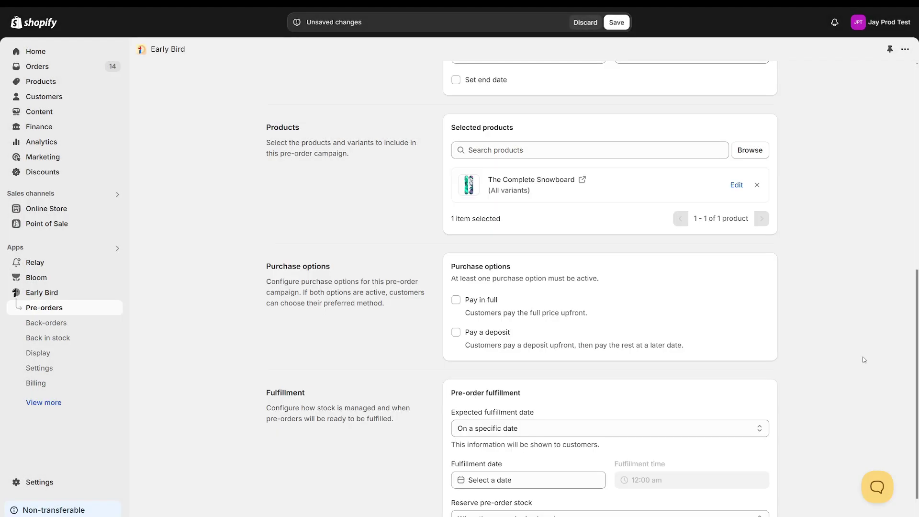
{"action": "triple_click", "coordinate": [529, 193]}
{"action": "left_click", "coordinate": [549, 200]}
{"action": "scroll", "coordinate": [833, 318], "scroll_direction": "down", "scroll_amount": 1}
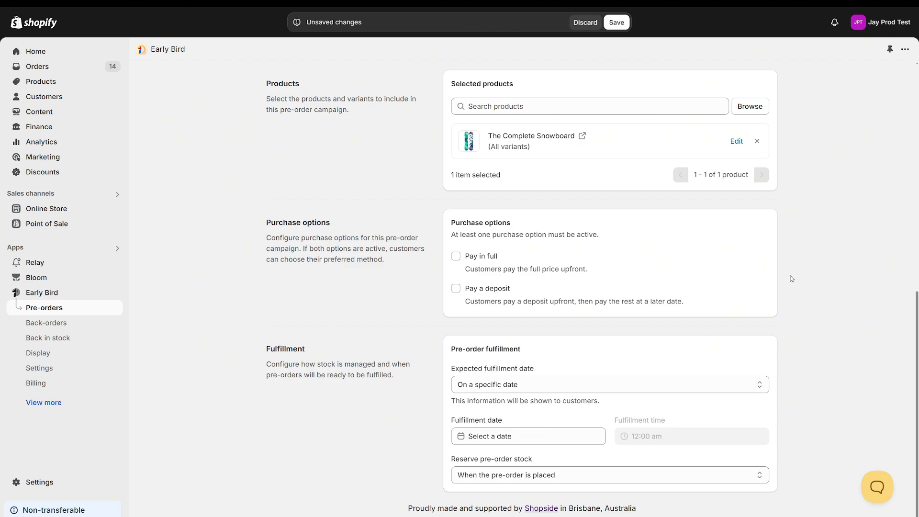
Enable Pay in full, name it 'Pay in full, save 10%', and apply a 10% percentage discount
{"action": "left_click", "coordinate": [492, 263]}
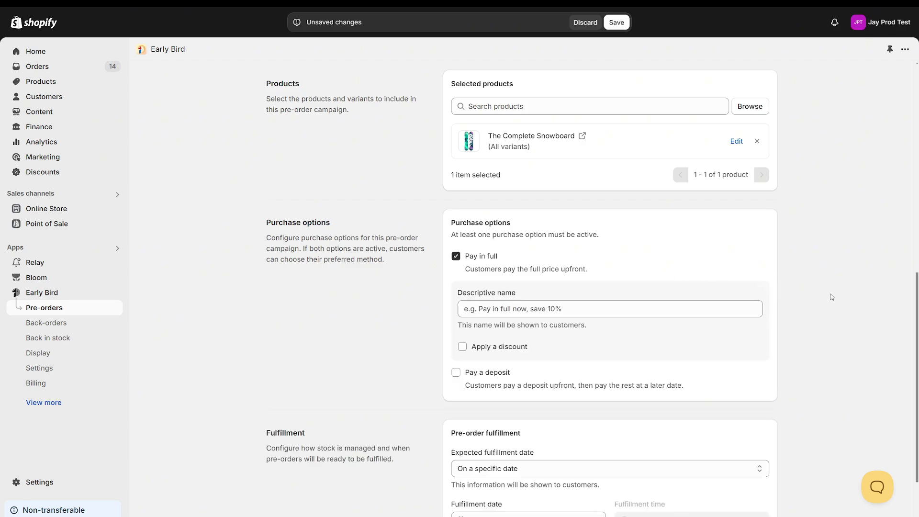
{"action": "left_click", "coordinate": [631, 309]}
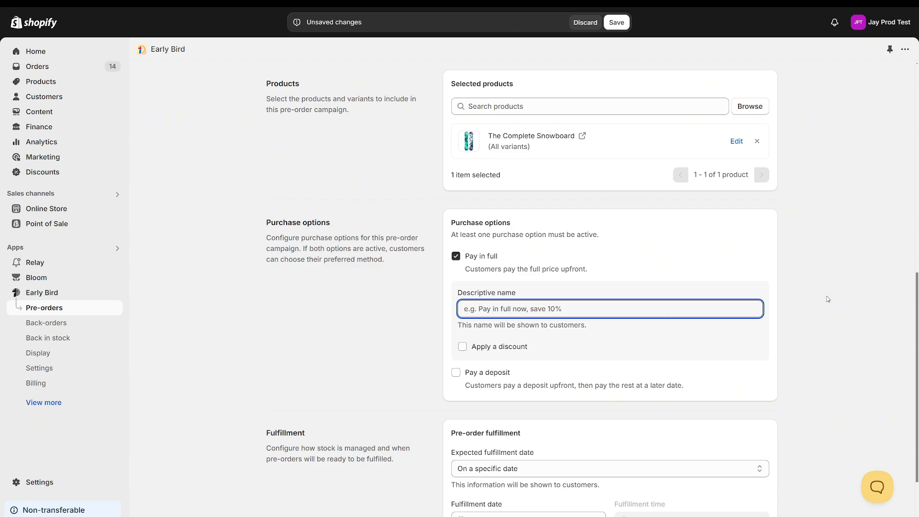
{"action": "type", "text": "Pay in full, save 10%"}
{"action": "left_click", "coordinate": [828, 299]}
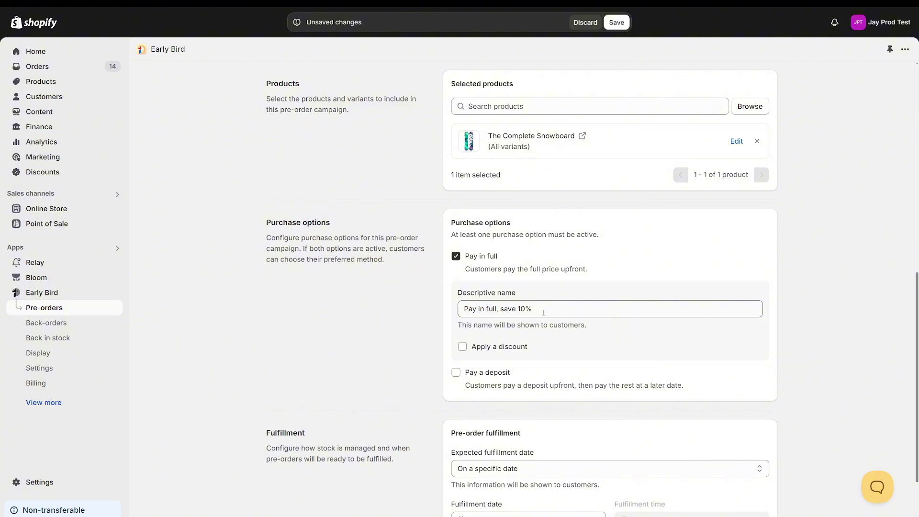
{"action": "left_click", "coordinate": [505, 348]}
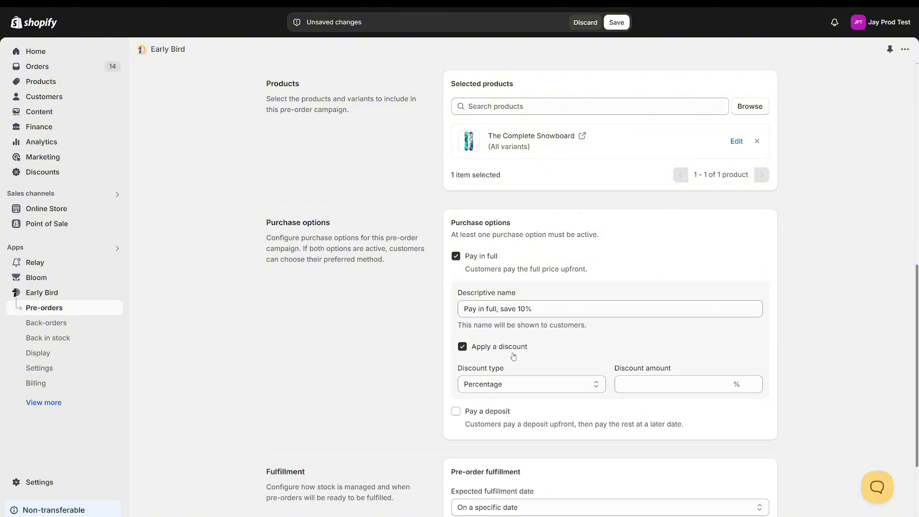
{"action": "left_click", "coordinate": [512, 387]}
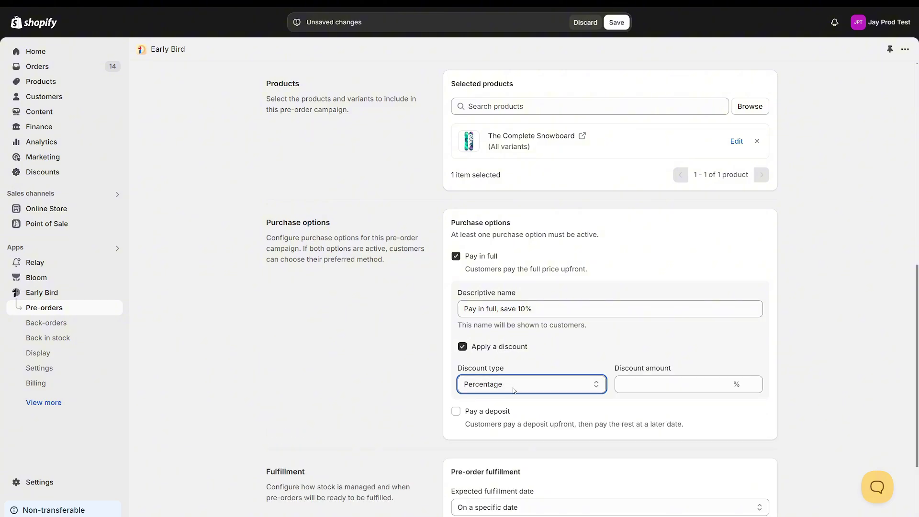
{"action": "left_click", "coordinate": [653, 385]}
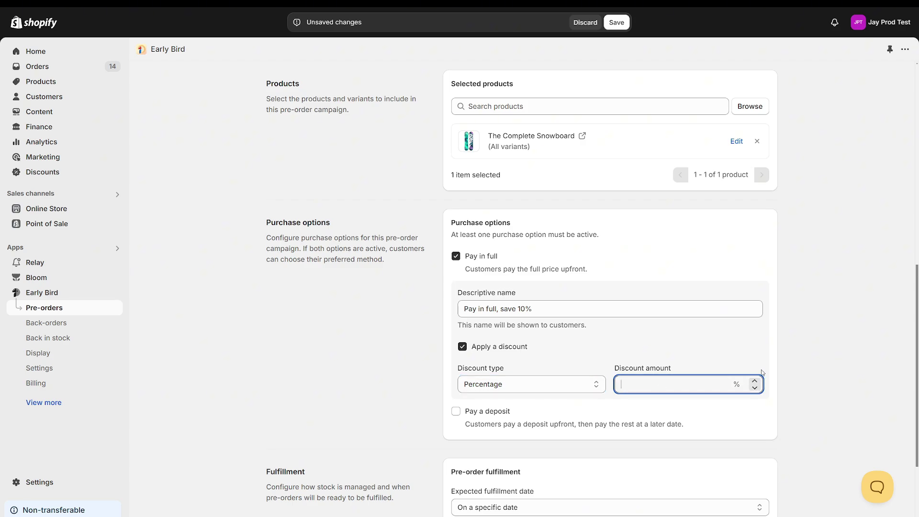
{"action": "type", "text": "10"}
{"action": "left_click", "coordinate": [823, 343]}
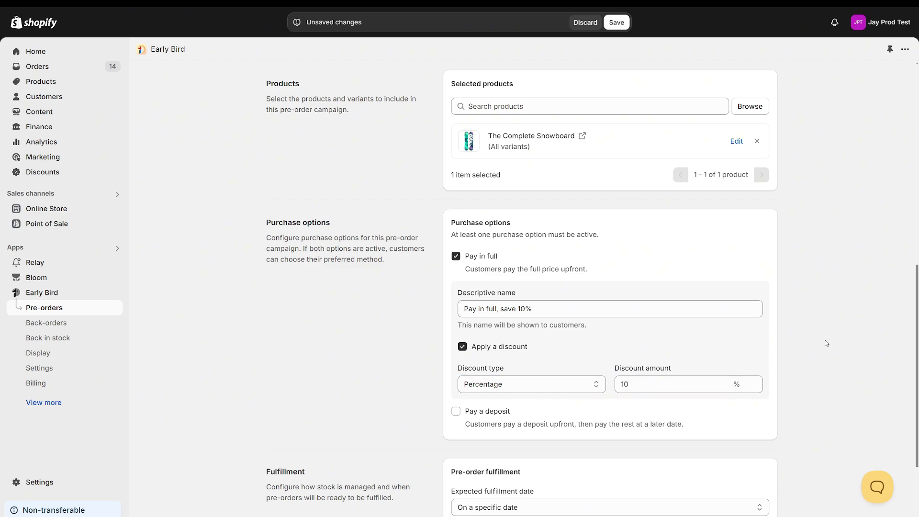
{"action": "scroll", "coordinate": [834, 333], "scroll_direction": "down", "scroll_amount": 3}
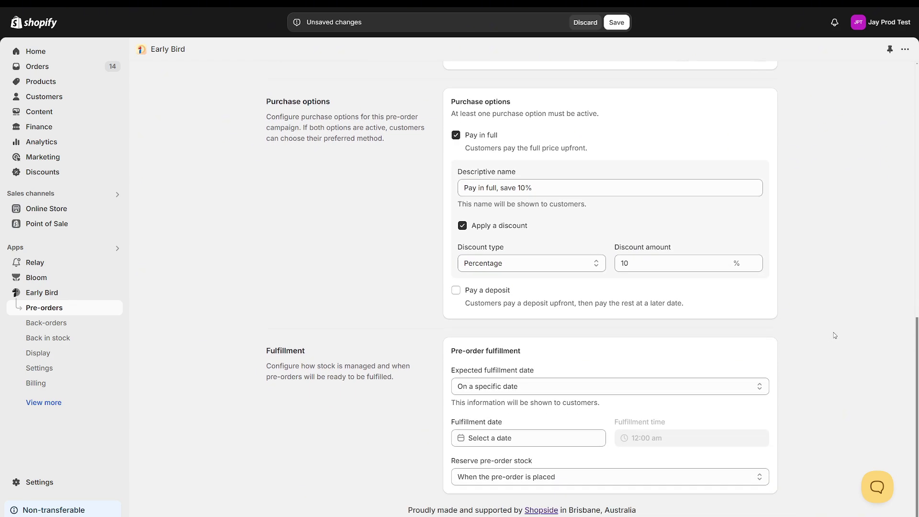
Enable the deposit option and name it 'Pay a 50% deposit, save 20%'
{"action": "left_click", "coordinate": [456, 289]}
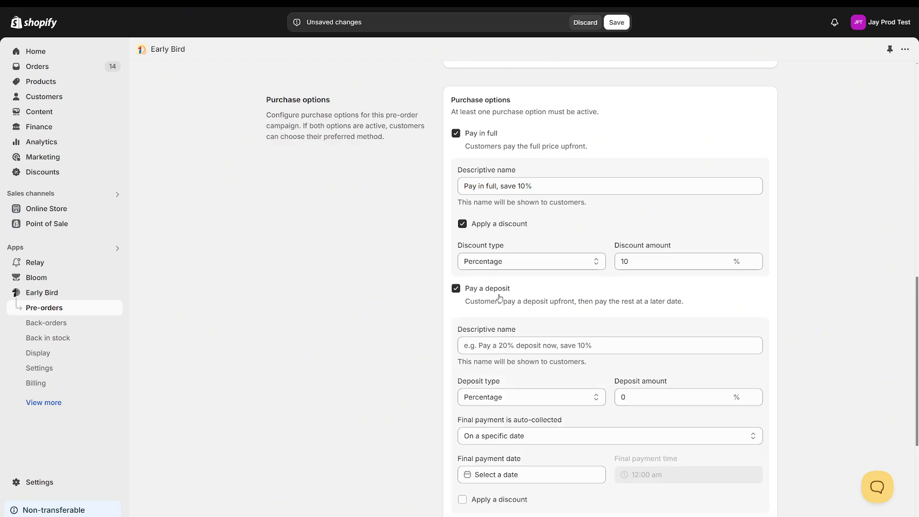
{"action": "scroll", "coordinate": [792, 308], "scroll_direction": "down", "scroll_amount": 3}
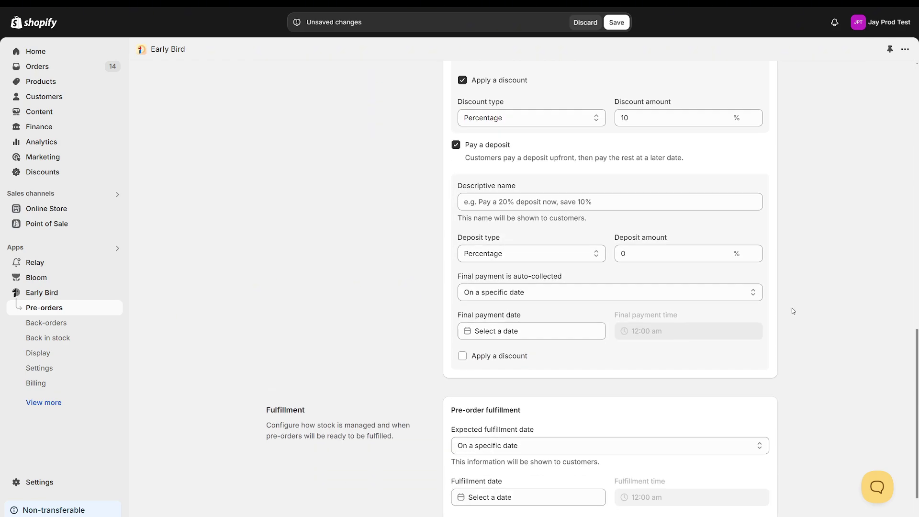
{"action": "left_click", "coordinate": [616, 207]}
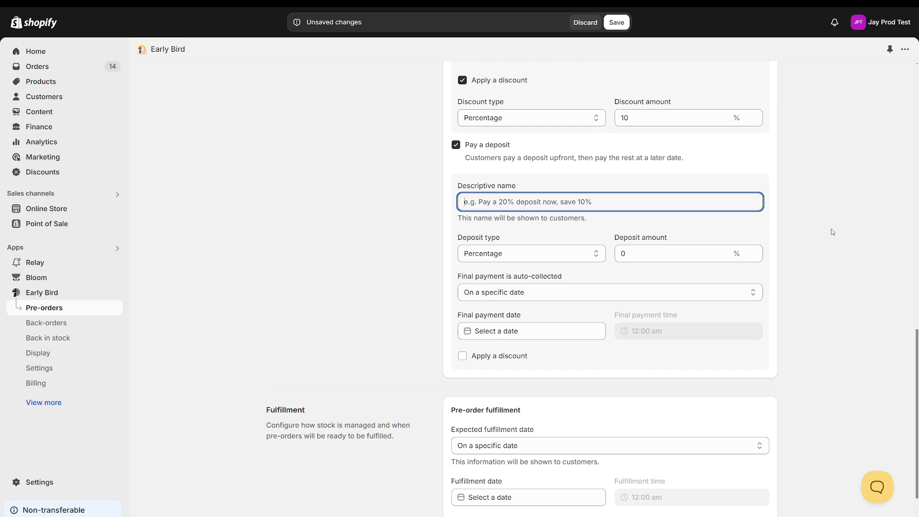
{"action": "type", "text": "Pay a de"}
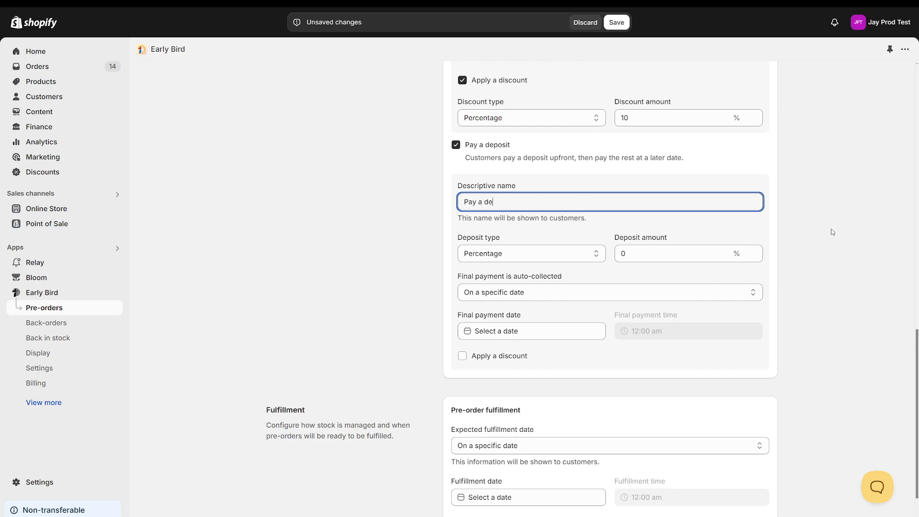
{"action": "type", "text": "posit, save 20%"}
{"action": "left_click", "coordinate": [486, 202]}
{"action": "type", "text": "50%"}
{"action": "left_click", "coordinate": [836, 237]}
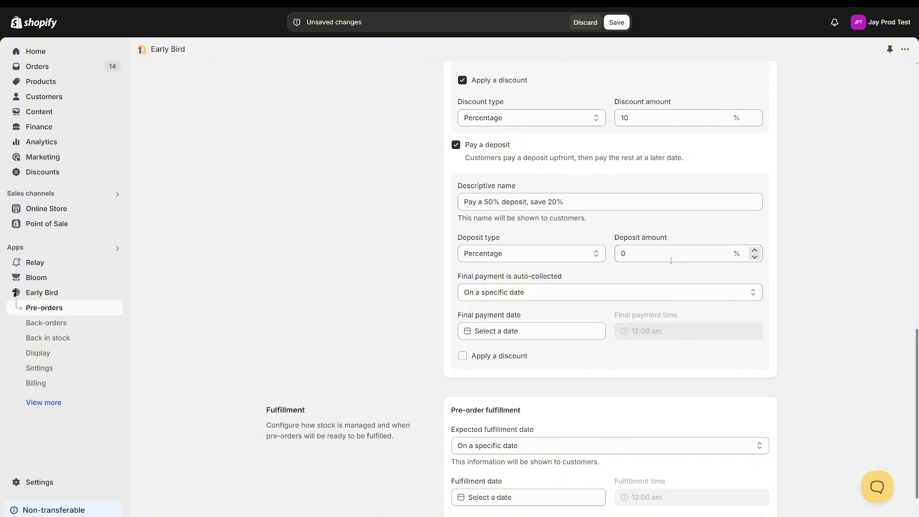
Set the deposit amount to 50%
{"action": "left_click", "coordinate": [624, 254]}
{"action": "key", "text": "BackSpace"}
{"action": "type", "text": "50"}
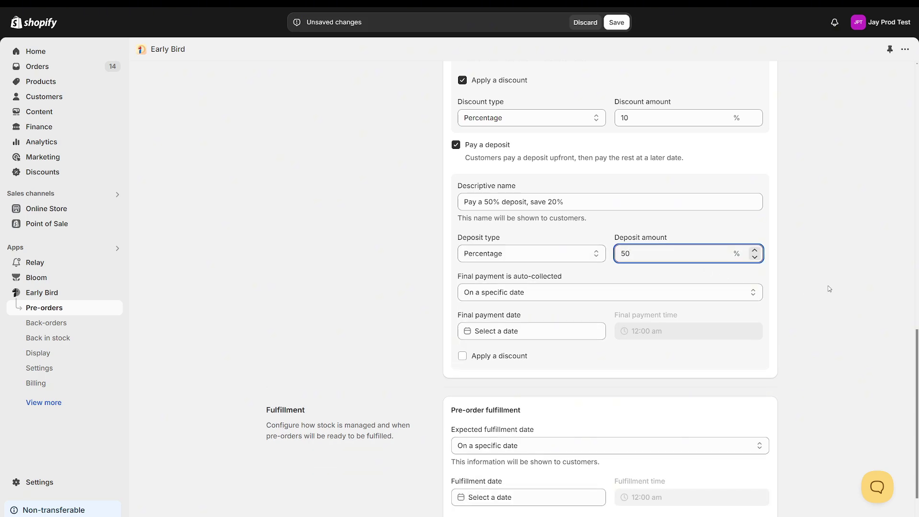
{"action": "left_click", "coordinate": [831, 287]}
{"action": "left_click", "coordinate": [575, 260]}
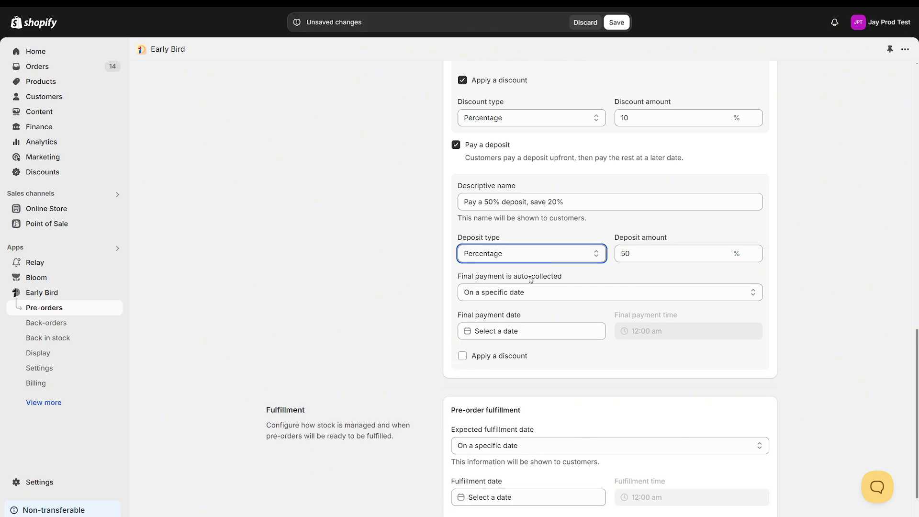
{"action": "left_click", "coordinate": [376, 238]}
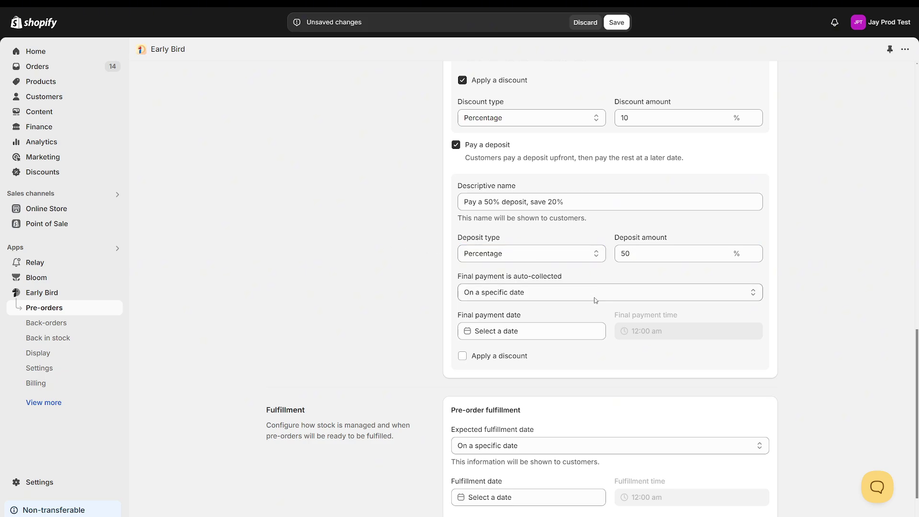
Collect the final payment automatically after 30 days
{"action": "left_click", "coordinate": [570, 294]}
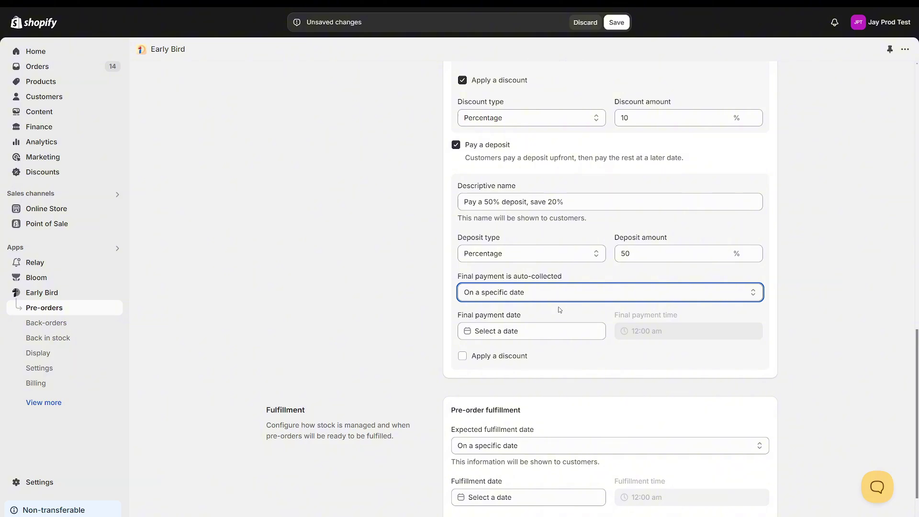
{"action": "key", "text": "Down"}
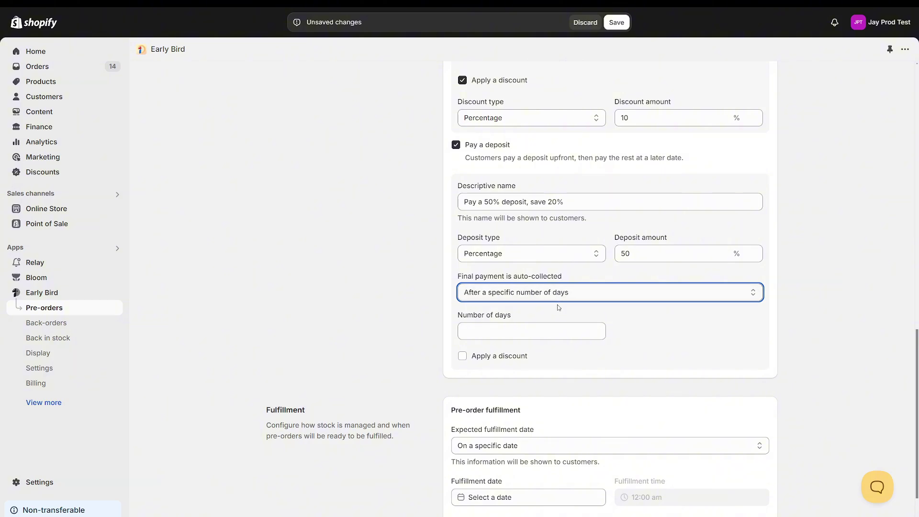
{"action": "key", "text": "Up"}
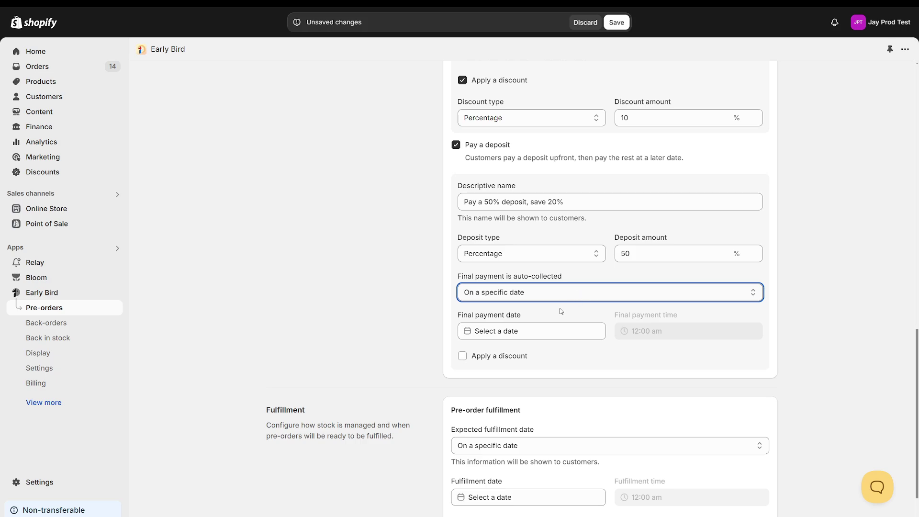
{"action": "key", "text": "Down"}
{"action": "left_click", "coordinate": [551, 331]}
{"action": "type", "text": "30"}
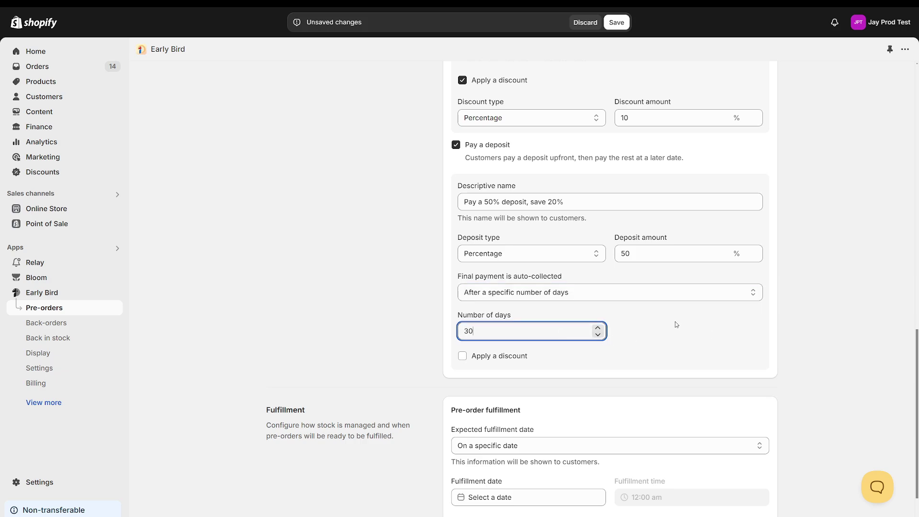
{"action": "left_click", "coordinate": [811, 281]}
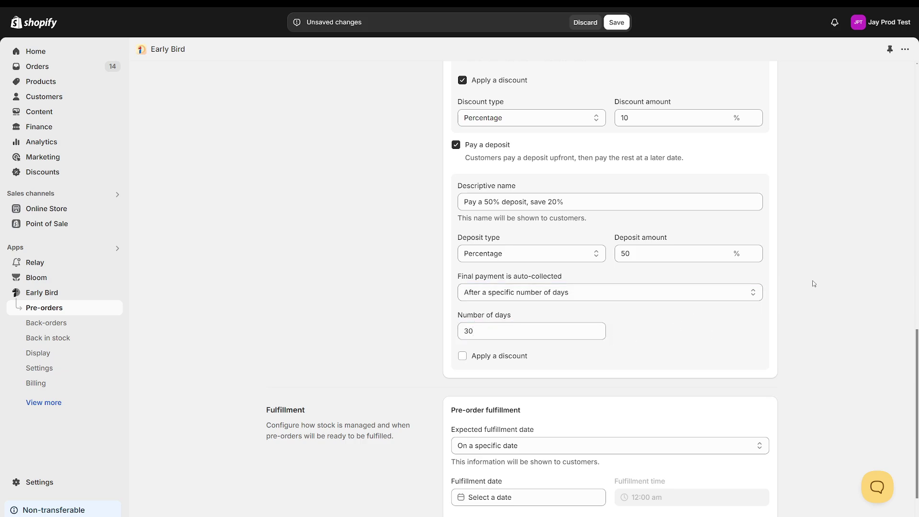
Apply a 20% discount to the deposit option
{"action": "left_click", "coordinate": [511, 360]}
{"action": "left_click", "coordinate": [669, 393]}
{"action": "type", "text": "20"}
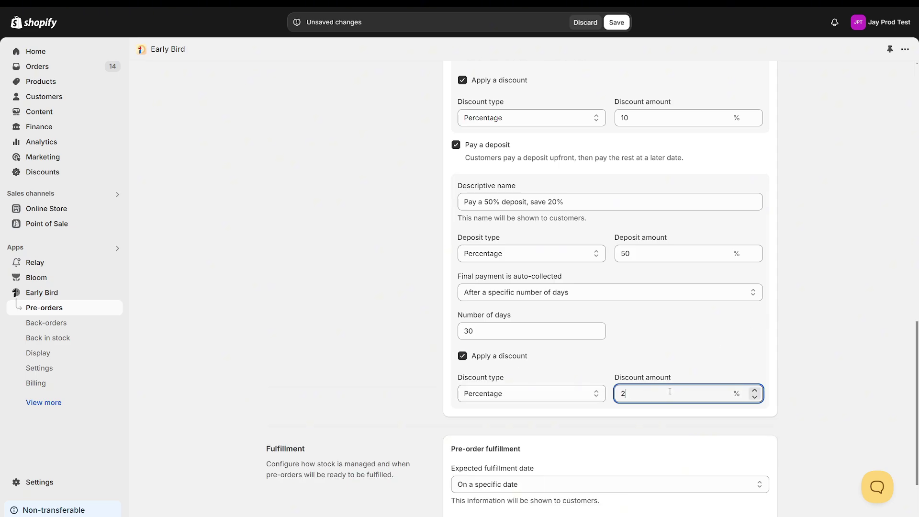
{"action": "left_click", "coordinate": [837, 341]}
{"action": "scroll", "coordinate": [826, 312], "scroll_direction": "down", "scroll_amount": 2}
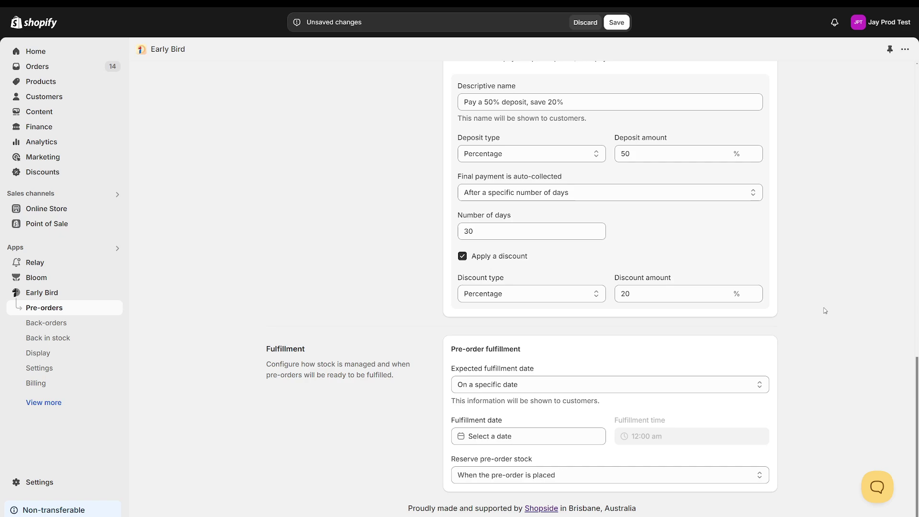
Set the fulfillment date to 7 November 2024 at 12:00 am
{"action": "left_click", "coordinate": [552, 390]}
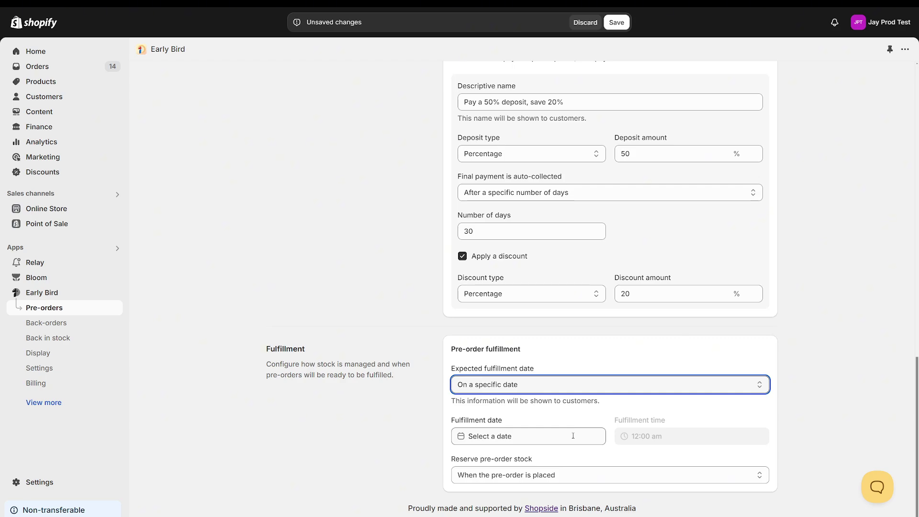
{"action": "left_click", "coordinate": [834, 395]}
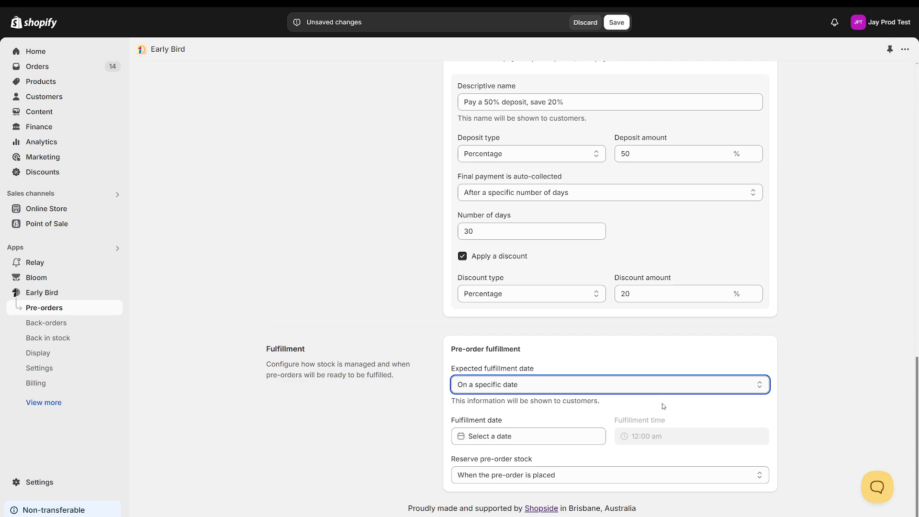
{"action": "left_click", "coordinate": [820, 390]}
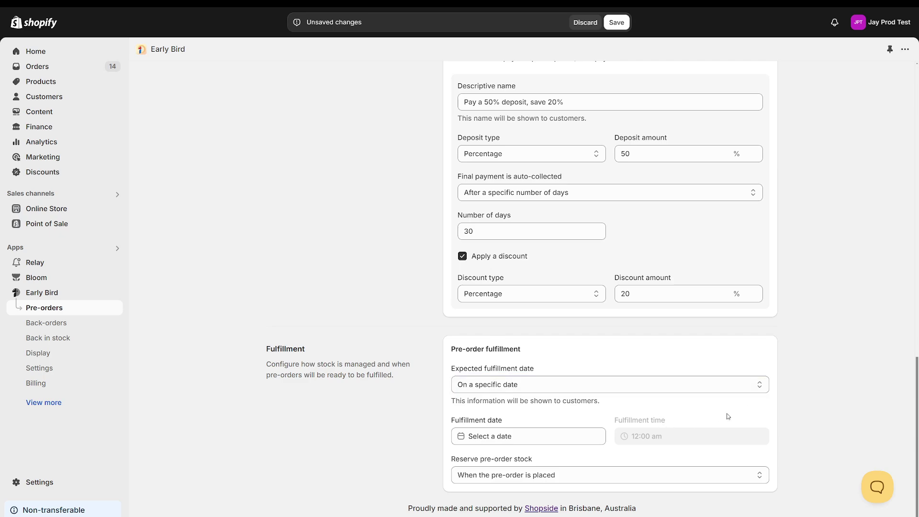
{"action": "left_click", "coordinate": [569, 436]}
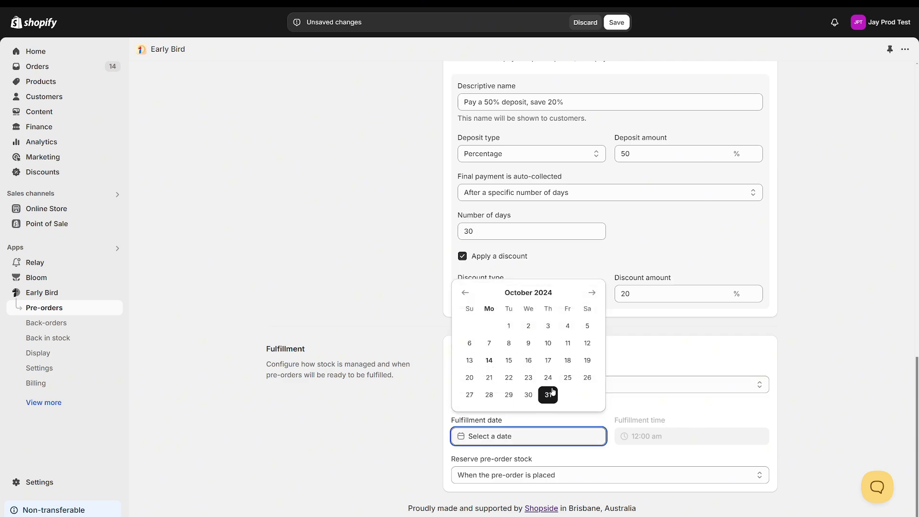
{"action": "left_click", "coordinate": [592, 293]}
{"action": "left_click", "coordinate": [548, 343]}
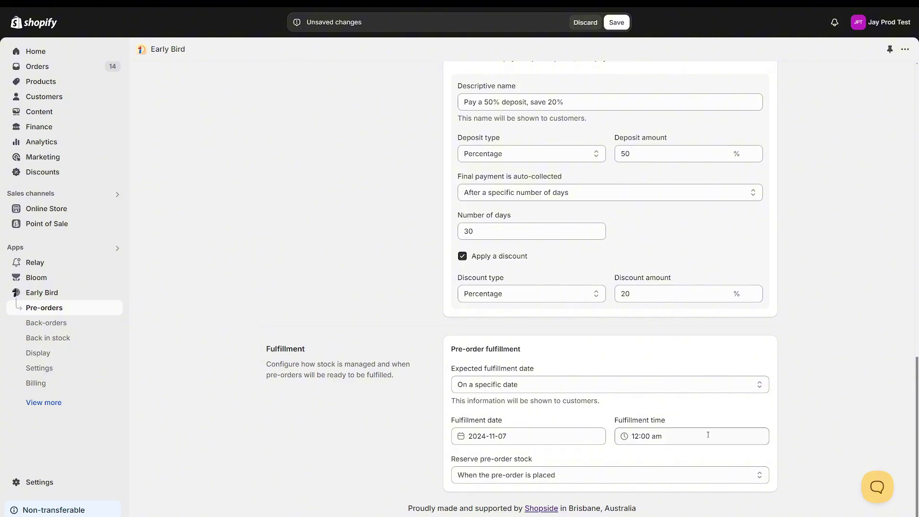
{"action": "left_click", "coordinate": [690, 436]}
{"action": "left_click", "coordinate": [725, 434]}
Save Test campaign as a draft
{"action": "left_click", "coordinate": [718, 483]}
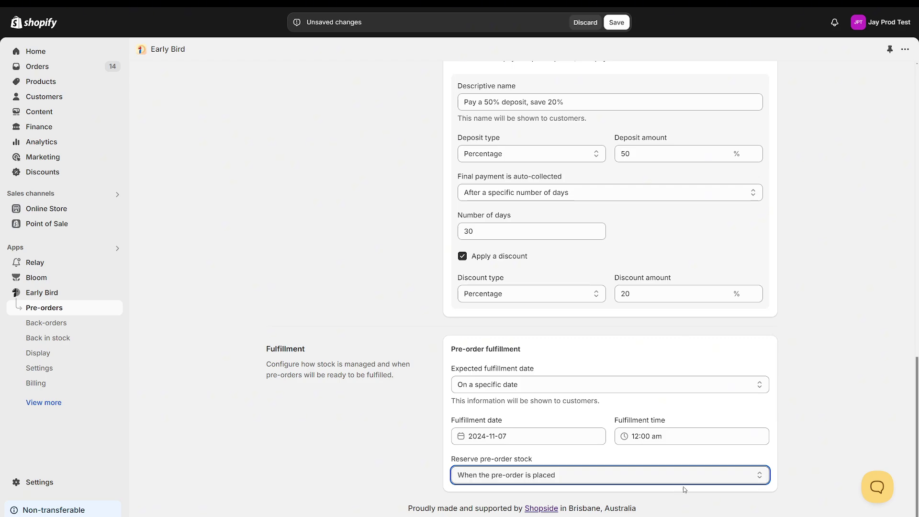
{"action": "left_click", "coordinate": [812, 415]}
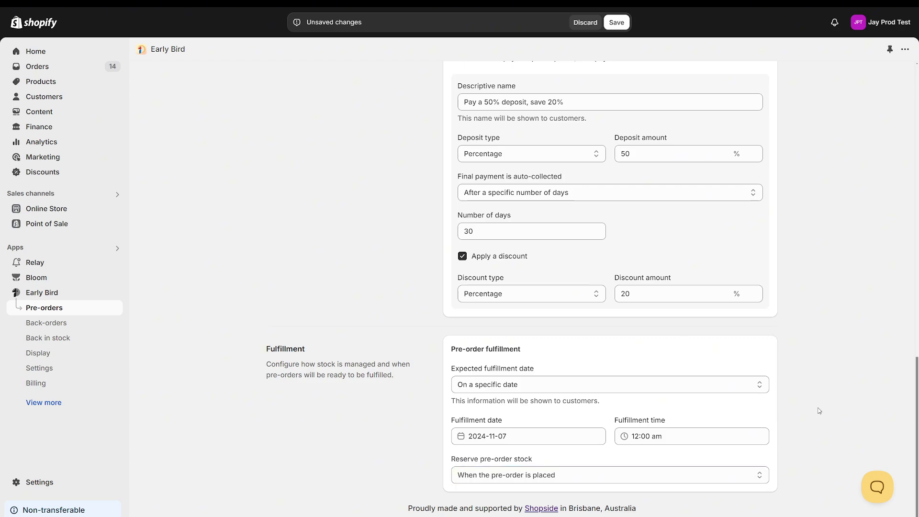
{"action": "left_click", "coordinate": [617, 24]}
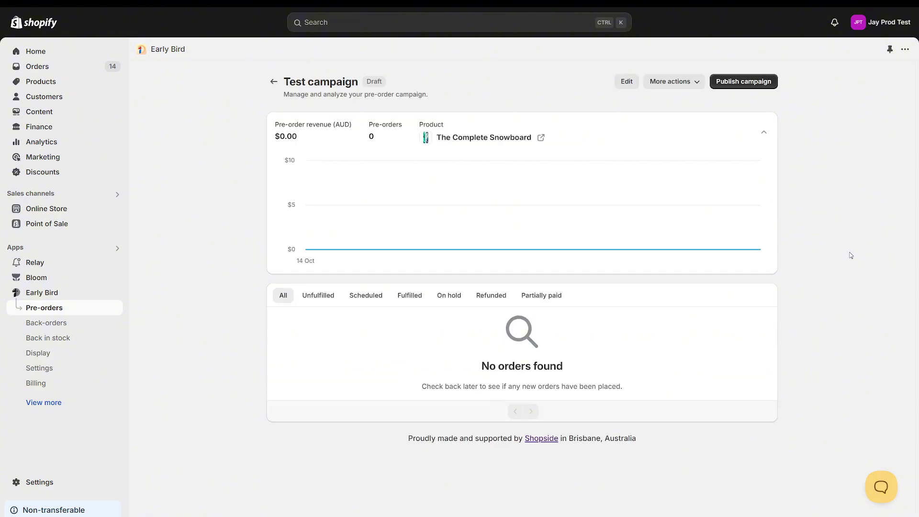
Publish the Test campaign after acknowledging the pre-order requirements and restrictions
{"action": "left_click_drag", "start_coordinate": [289, 101], "coordinate": [419, 90]}
{"action": "left_click", "coordinate": [419, 91]}
{"action": "left_click", "coordinate": [740, 88]}
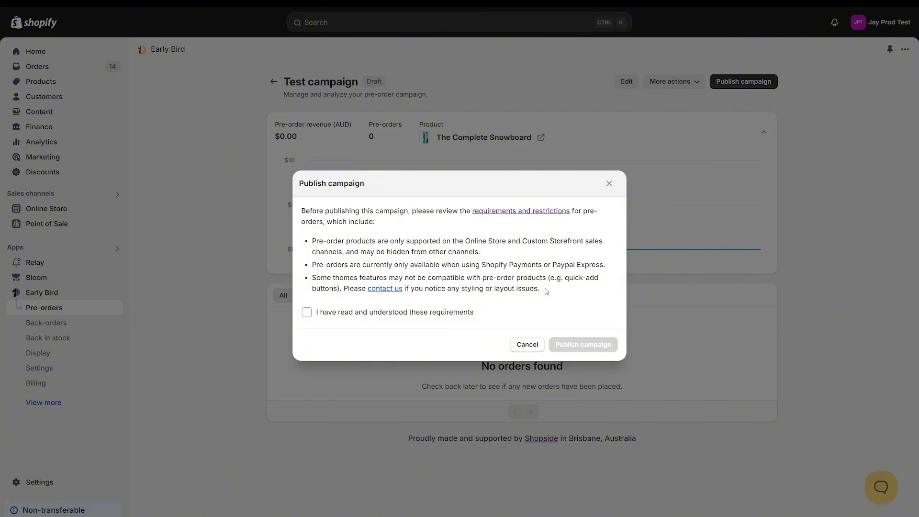
{"action": "left_click", "coordinate": [443, 313]}
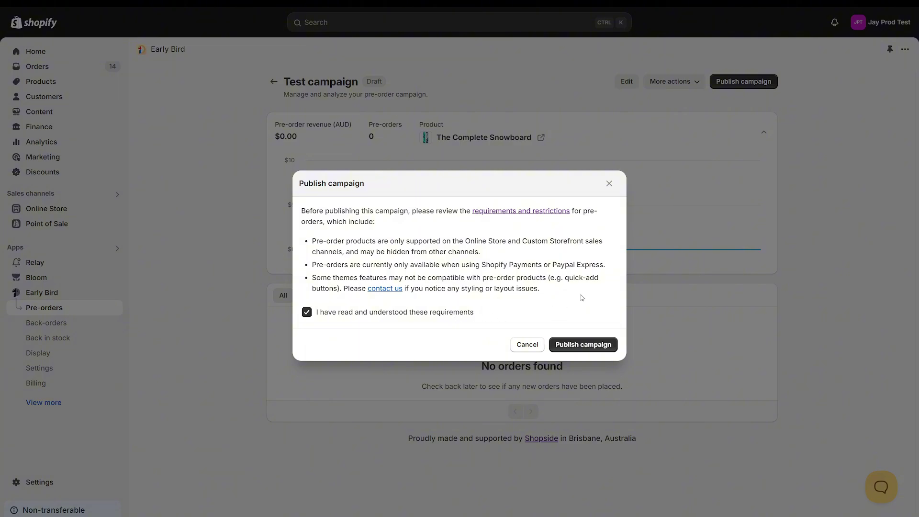
{"action": "left_click", "coordinate": [593, 350]}
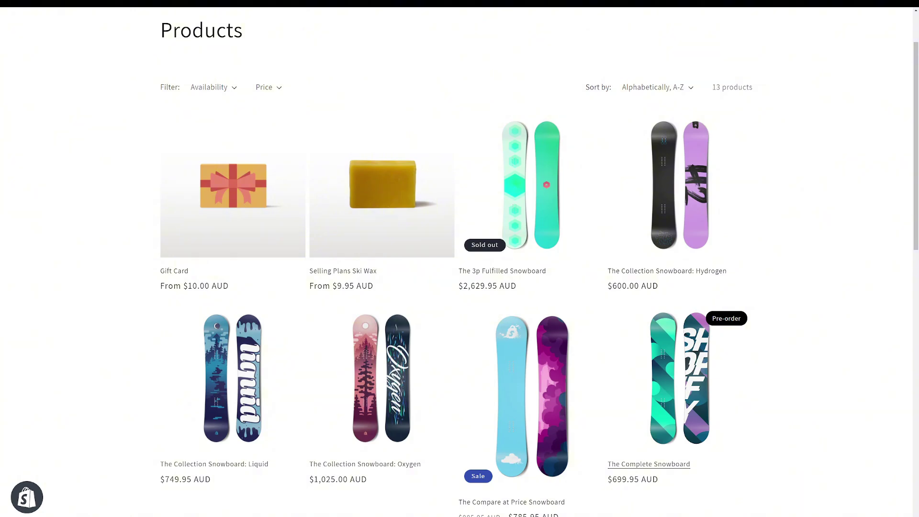
Open The Complete Snowboard product page, pick the Dawn variant and check its expected ship date
{"action": "scroll", "coordinate": [460, 259], "scroll_direction": "down", "scroll_amount": 2}
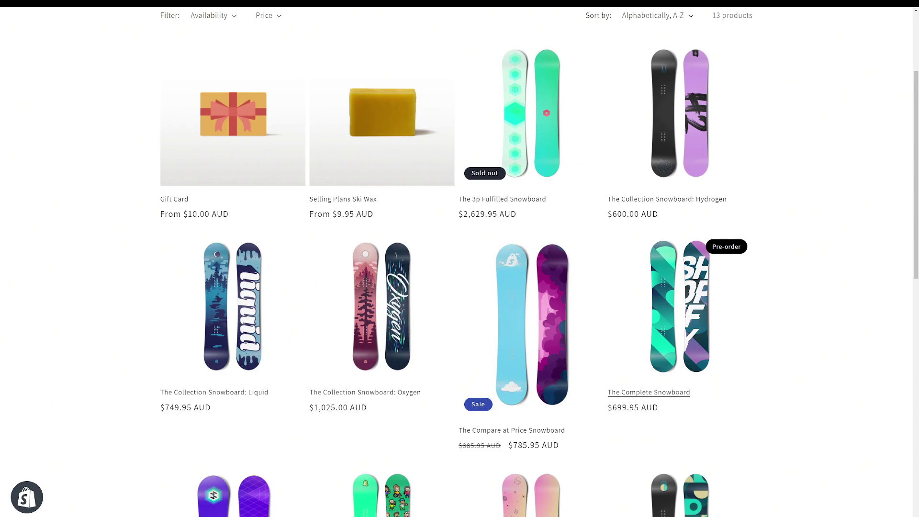
{"action": "left_click", "coordinate": [742, 306]}
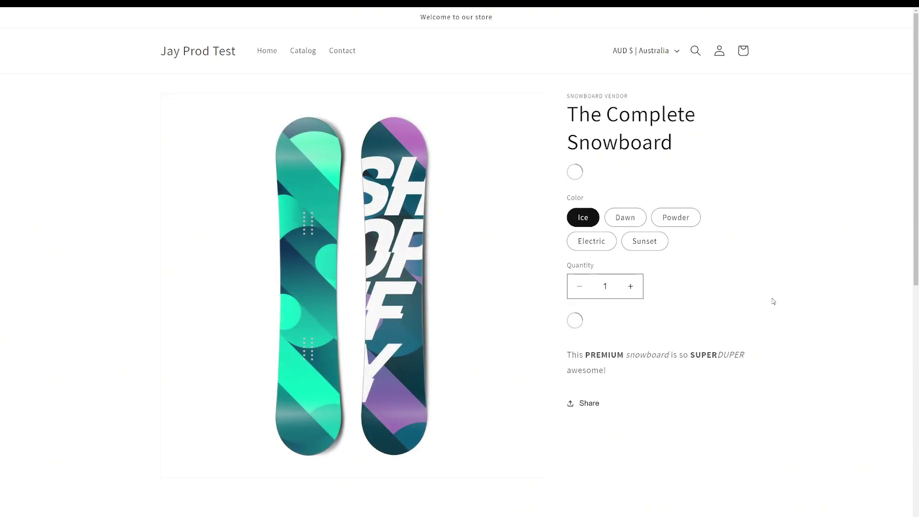
{"action": "scroll", "coordinate": [814, 278], "scroll_direction": "down", "scroll_amount": 2}
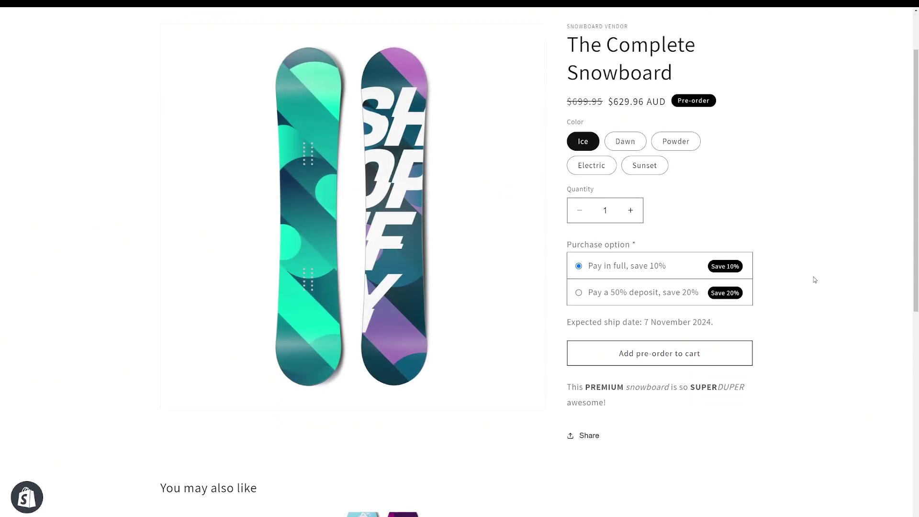
{"action": "scroll", "coordinate": [814, 277], "scroll_direction": "up", "scroll_amount": 3}
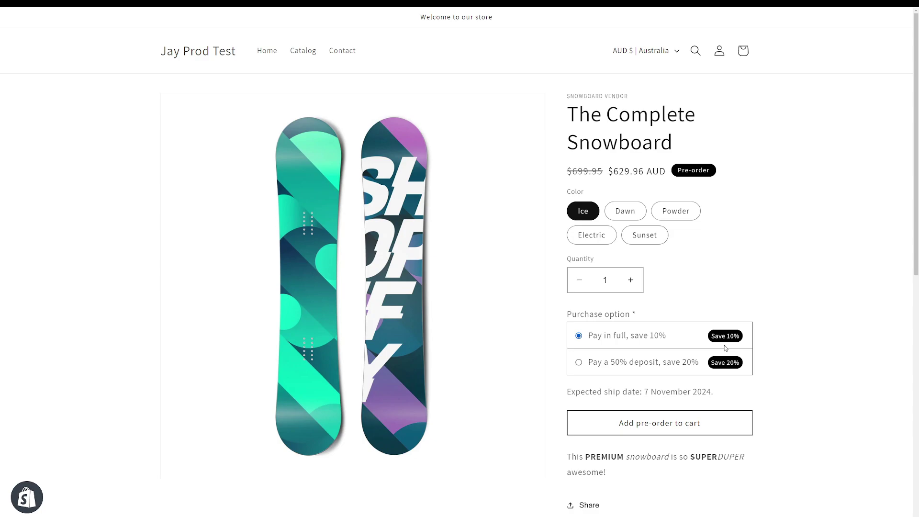
{"action": "left_click", "coordinate": [625, 215]}
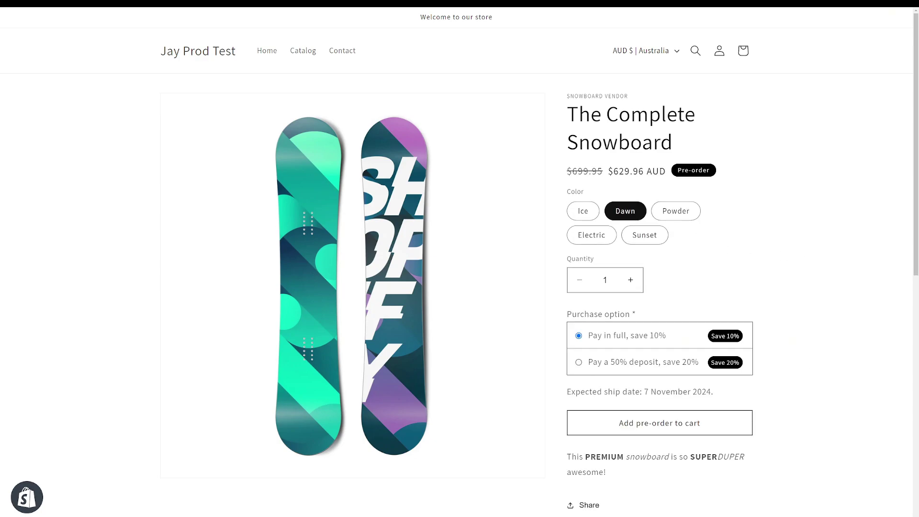
{"action": "left_click_drag", "start_coordinate": [721, 392], "coordinate": [568, 394]}
{"action": "left_click", "coordinate": [691, 405]}
Choose the 50% deposit option and check the remaining-balance note and 13 November 2024 date
{"action": "left_click", "coordinate": [651, 365]}
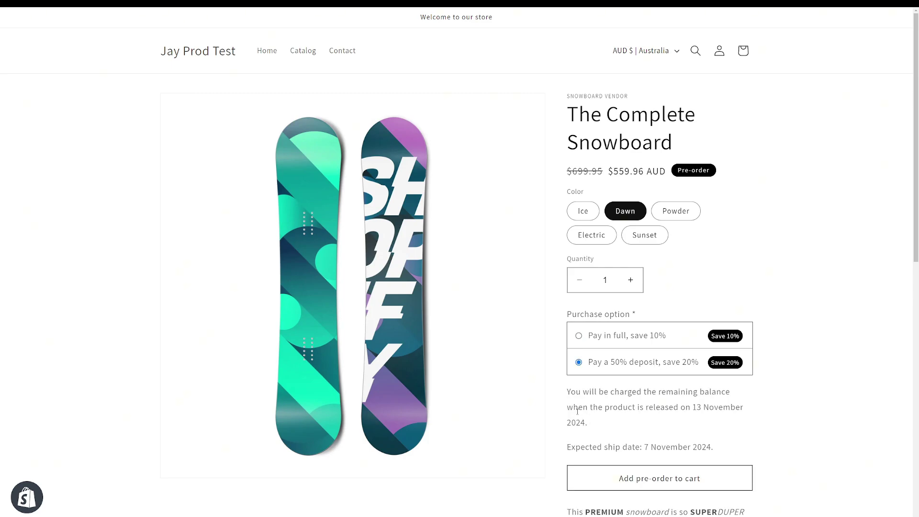
{"action": "left_click_drag", "start_coordinate": [569, 393], "coordinate": [596, 423]}
{"action": "left_click", "coordinate": [603, 425]}
{"action": "left_click_drag", "start_coordinate": [695, 407], "coordinate": [702, 424]}
{"action": "left_click", "coordinate": [738, 425]}
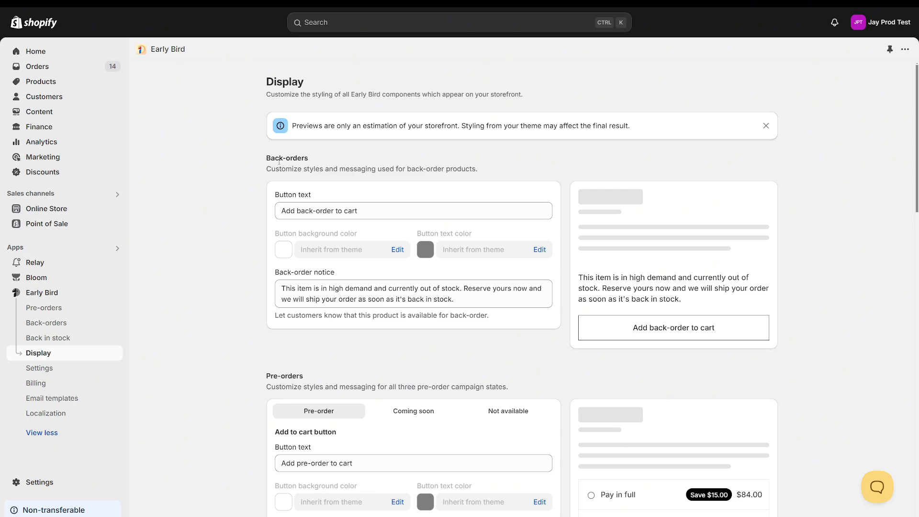
Set the discount badge background colour to red #e71313
{"action": "scroll", "coordinate": [234, 271], "scroll_direction": "down", "scroll_amount": 2}
{"action": "scroll", "coordinate": [235, 270], "scroll_direction": "down", "scroll_amount": 5}
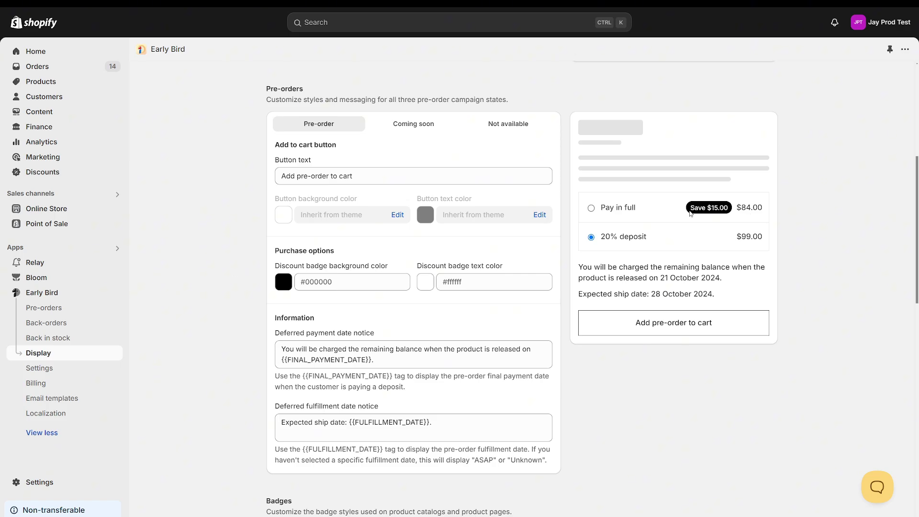
{"action": "left_click", "coordinate": [358, 283]}
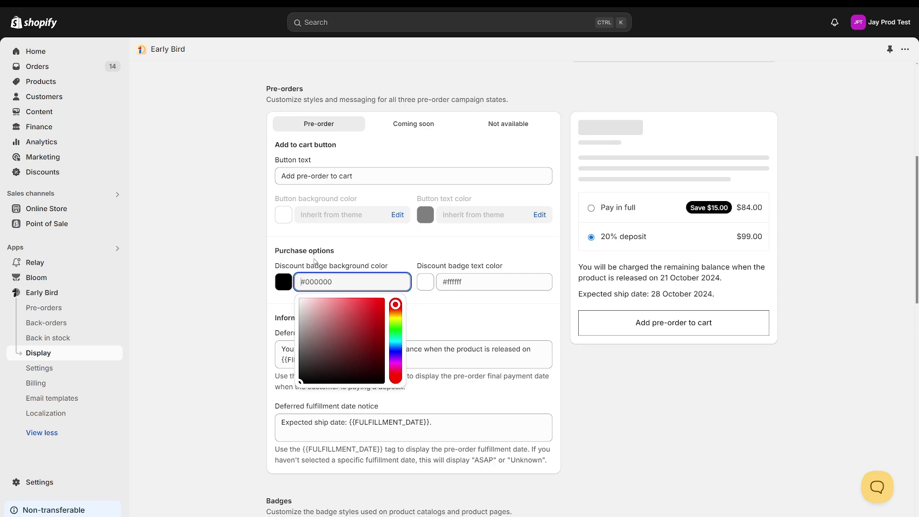
{"action": "left_click", "coordinate": [360, 329]}
{"action": "left_click_drag", "start_coordinate": [362, 331], "coordinate": [378, 306]}
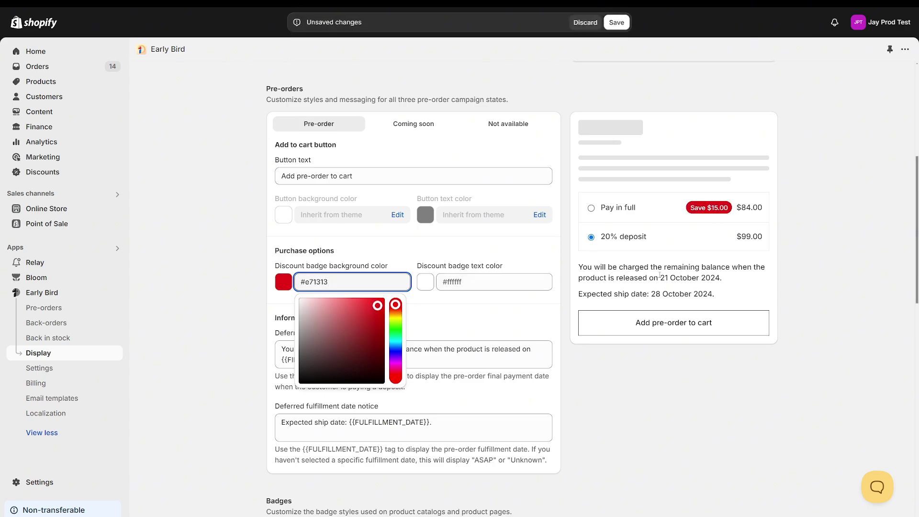
{"action": "left_click", "coordinate": [602, 380]}
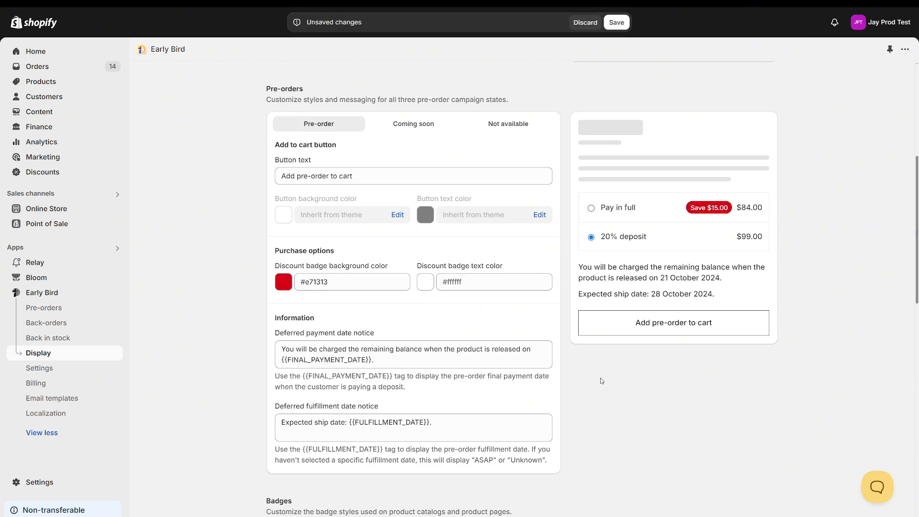
Change the button text to 'Pre-order now' with red #f53131 background and white text
{"action": "left_click", "coordinate": [376, 179]}
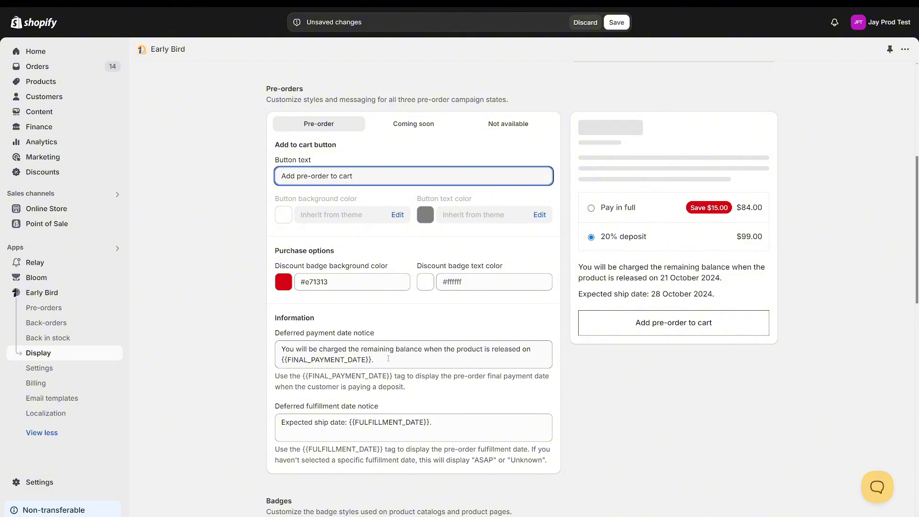
{"action": "left_click_drag", "start_coordinate": [369, 176], "coordinate": [296, 176]}
{"action": "key", "text": "ctrl+a"}
{"action": "type", "text": "Pre-order now"}
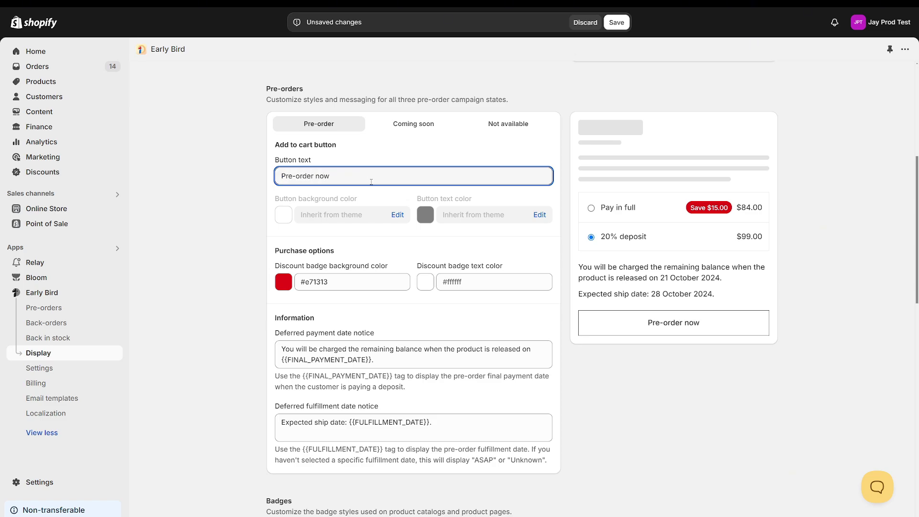
{"action": "left_click", "coordinate": [397, 214]}
{"action": "left_click", "coordinate": [288, 219]}
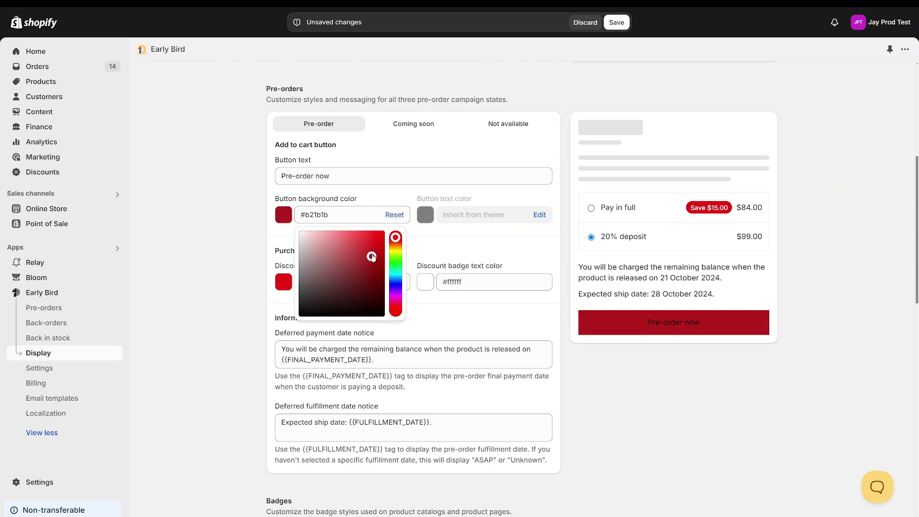
{"action": "left_click_drag", "start_coordinate": [369, 254], "coordinate": [367, 235]}
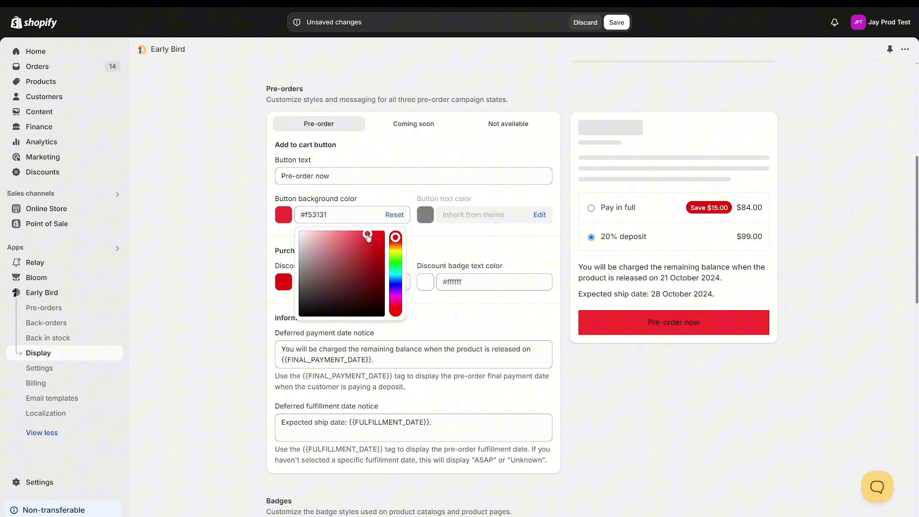
{"action": "left_click", "coordinate": [540, 214]}
{"action": "left_click", "coordinate": [425, 215]}
{"action": "left_click", "coordinate": [418, 224]}
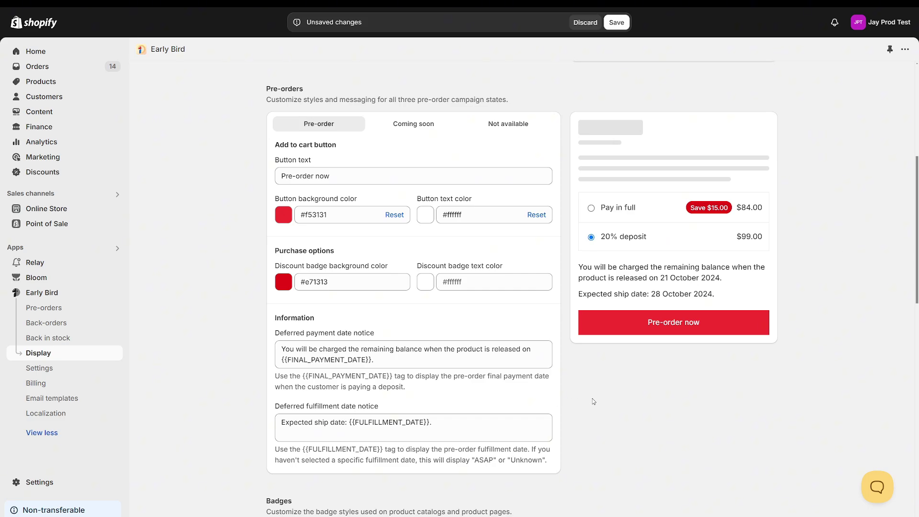
Review the {{FINAL_PAYMENT_DATE}} and {{FULFILLMENT_DATE}} tags in the notices, then save the display settings
{"action": "left_click", "coordinate": [455, 362]}
{"action": "left_click", "coordinate": [281, 426]}
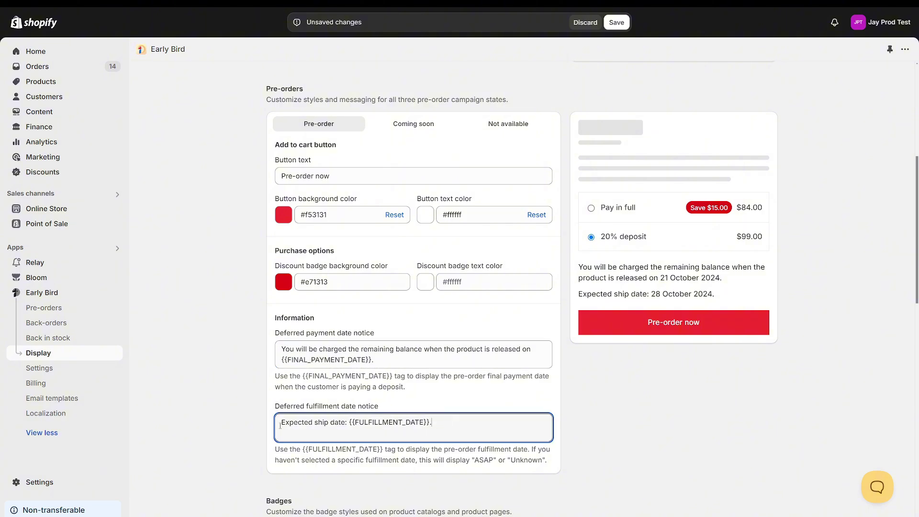
{"action": "left_click_drag", "start_coordinate": [431, 423], "coordinate": [349, 421]}
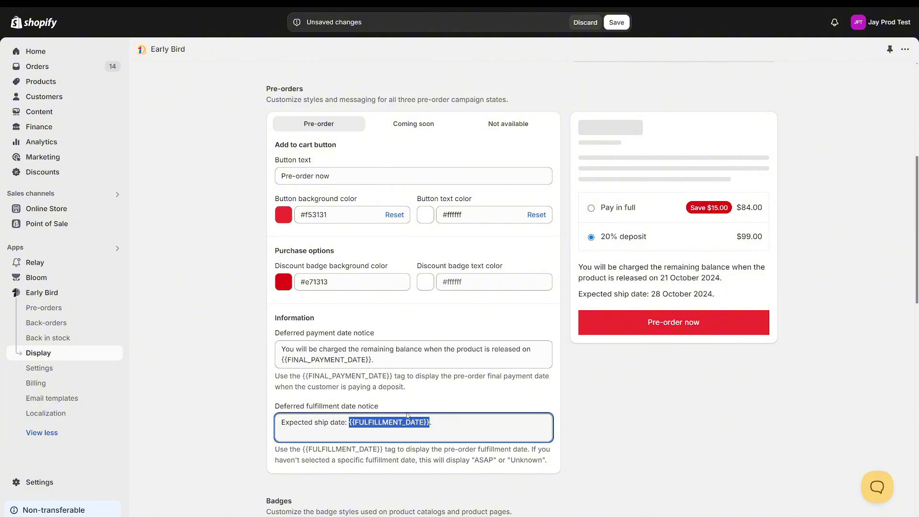
{"action": "left_click_drag", "start_coordinate": [373, 360], "coordinate": [282, 360]}
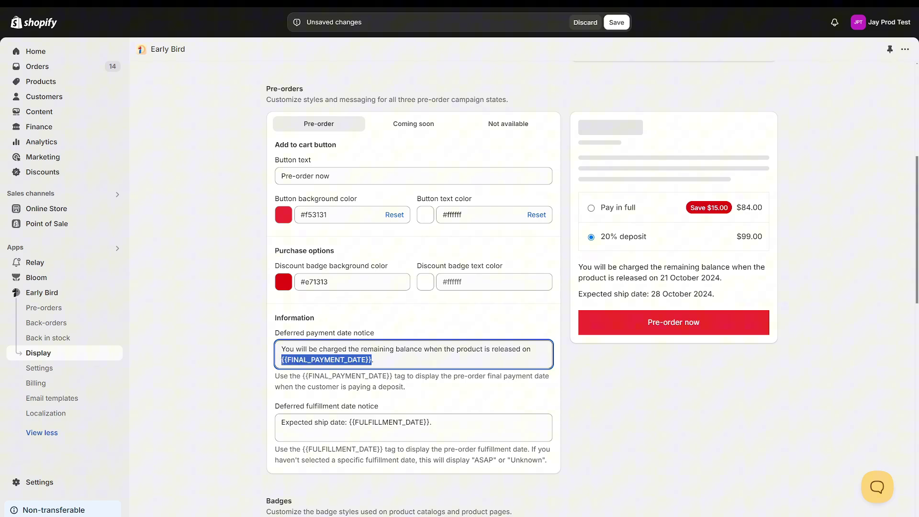
{"action": "left_click", "coordinate": [390, 363]}
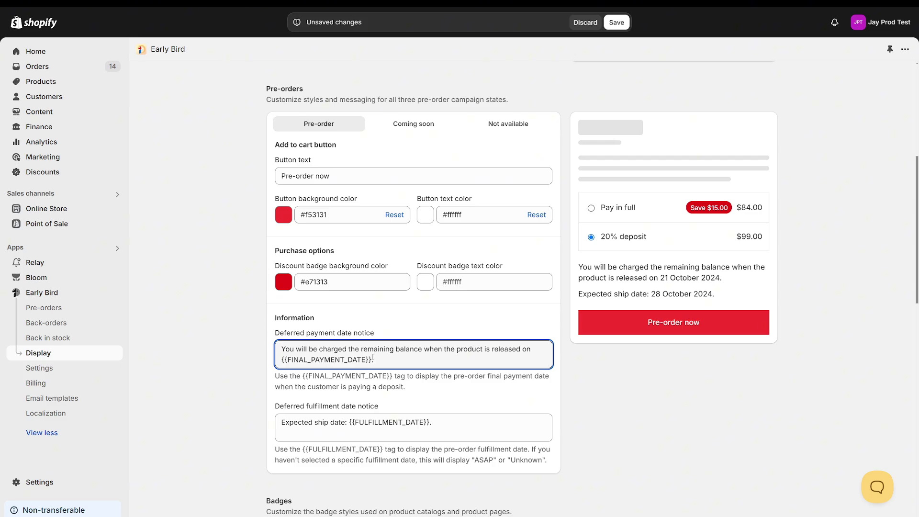
{"action": "left_click_drag", "start_coordinate": [373, 360], "coordinate": [282, 358]}
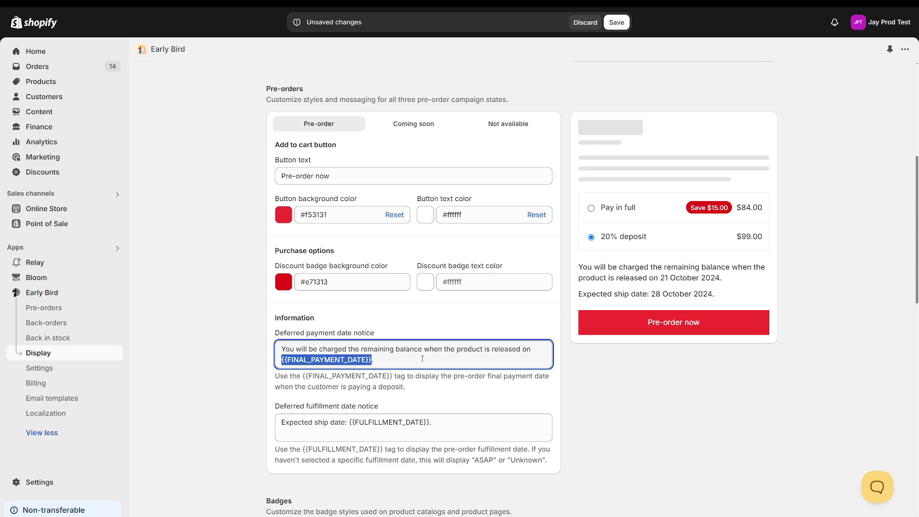
{"action": "left_click", "coordinate": [423, 359]}
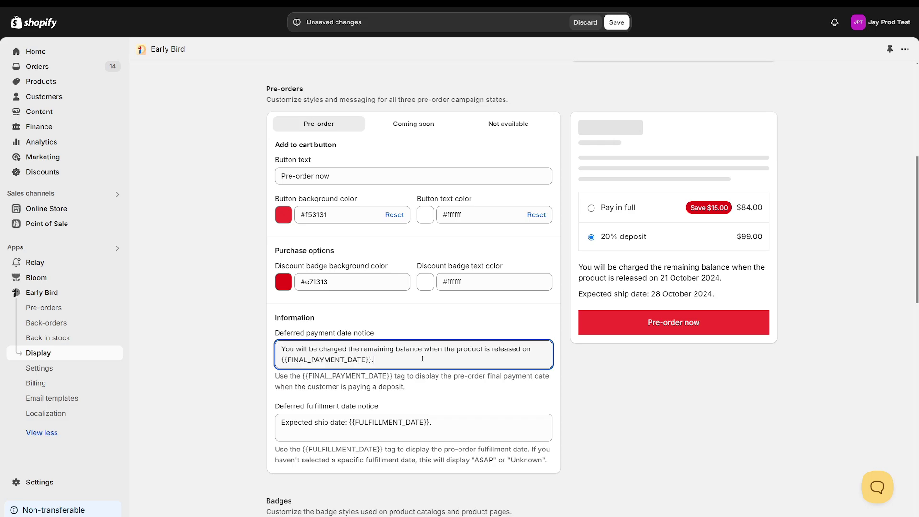
{"action": "left_click", "coordinate": [634, 387]}
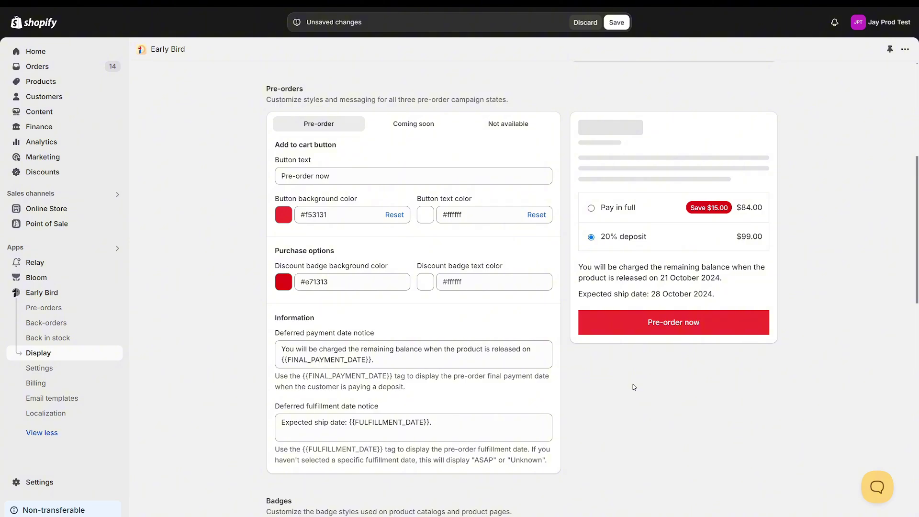
{"action": "left_click", "coordinate": [621, 29]}
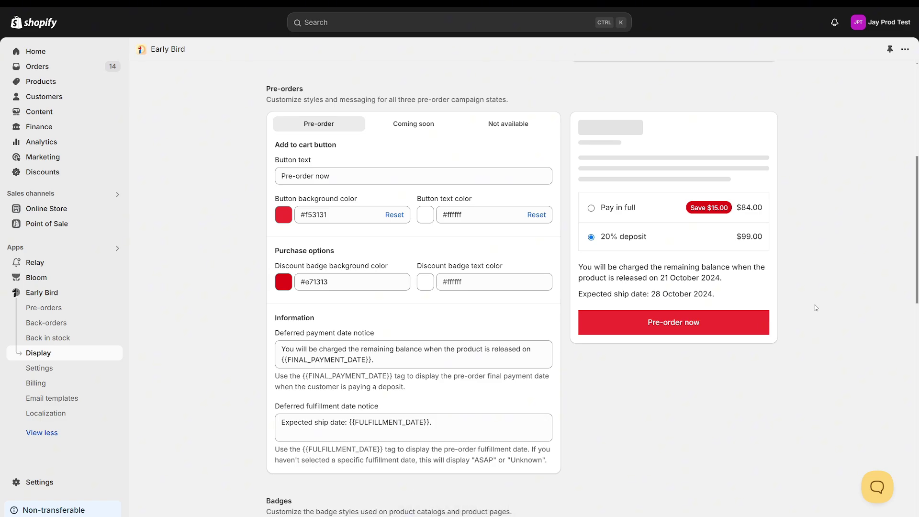
Reload the snowboard page and toggle the deposit and pay-in-full options to check the red styling
{"action": "key", "text": "ctrl+Tab"}
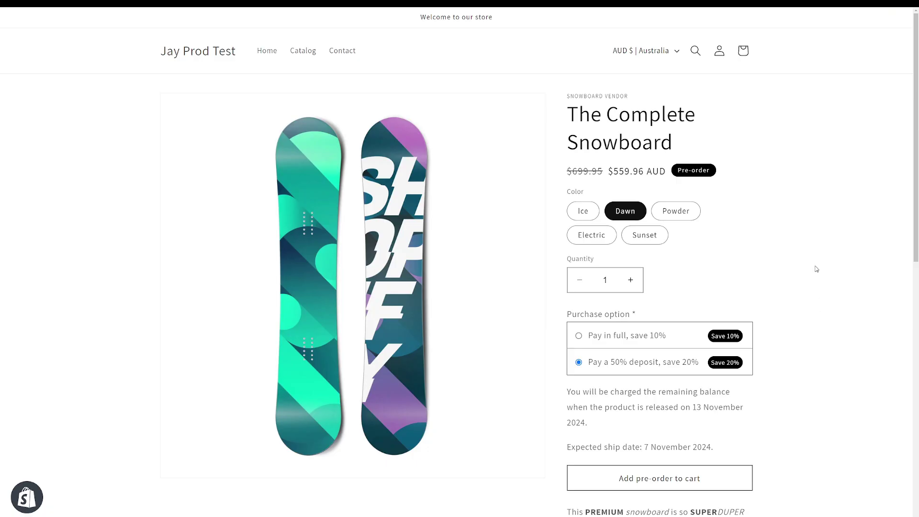
{"action": "key", "text": "ctrl+r"}
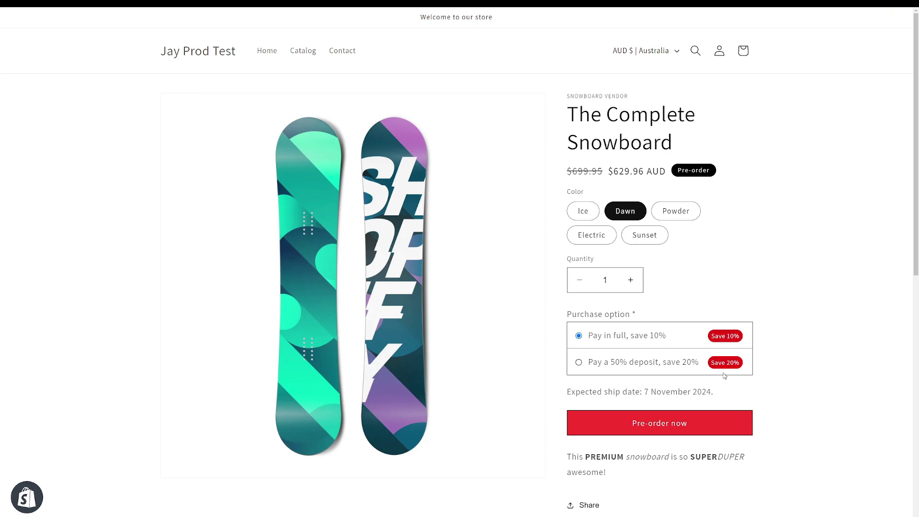
{"action": "left_click", "coordinate": [644, 362]}
{"action": "left_click", "coordinate": [646, 339]}
Set the Pre-order badge background to red #ff2020, turn off the back-order badge, and save
{"action": "key", "text": "ctrl+Tab"}
{"action": "scroll", "coordinate": [493, 312], "scroll_direction": "down", "scroll_amount": 5}
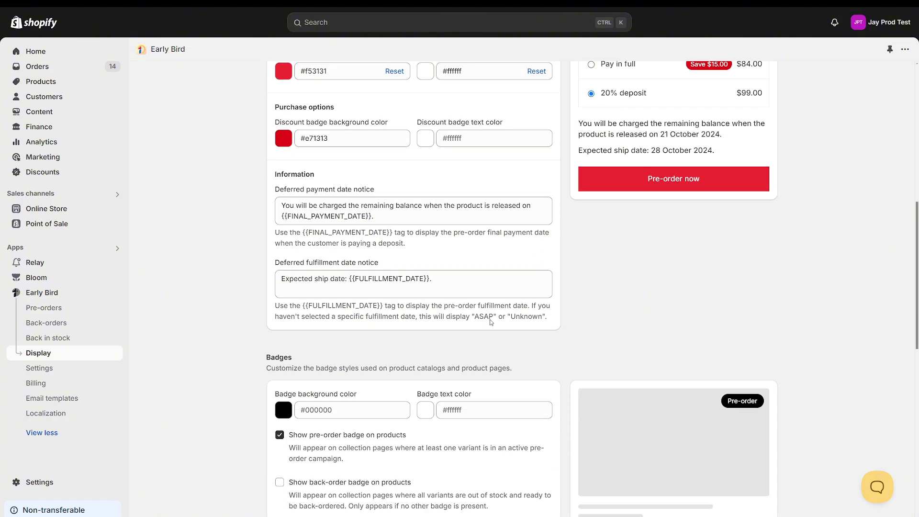
{"action": "left_click", "coordinate": [343, 266]}
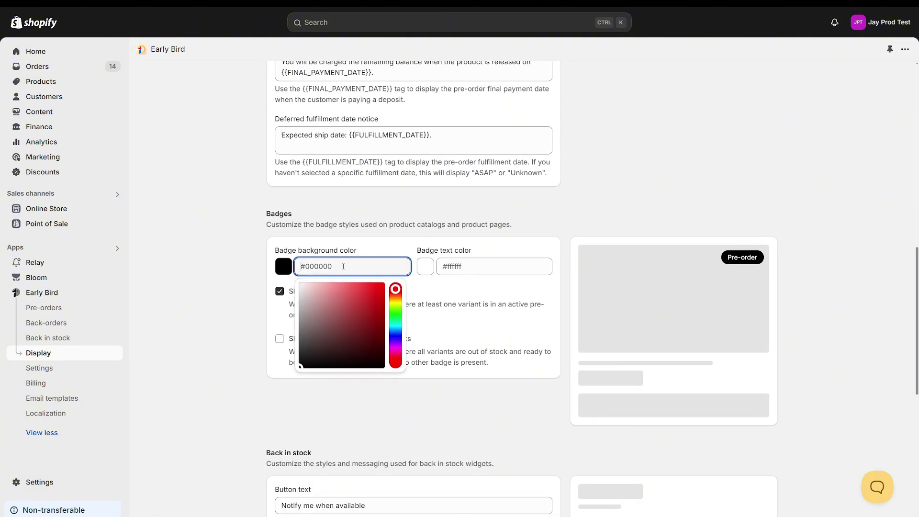
{"action": "left_click_drag", "start_coordinate": [370, 323], "coordinate": [374, 284]}
{"action": "left_click", "coordinate": [684, 170]}
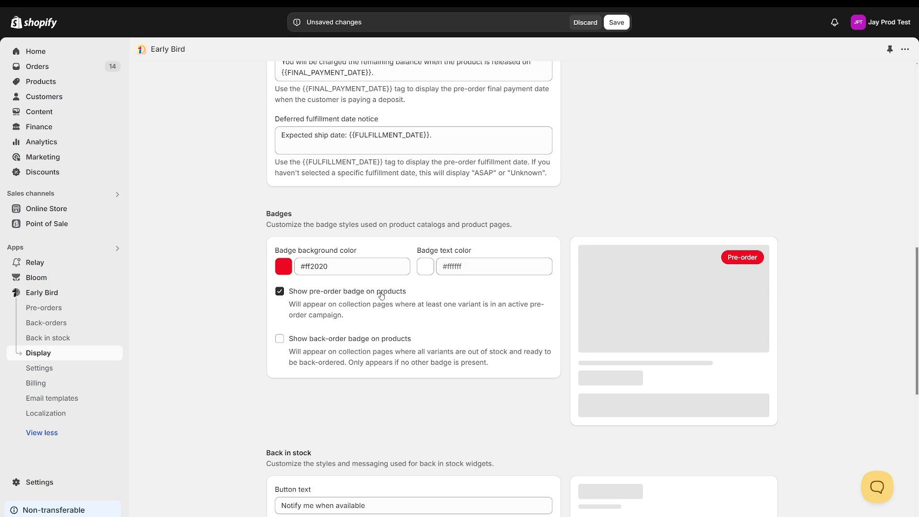
{"action": "left_click", "coordinate": [341, 341]}
{"action": "left_click", "coordinate": [617, 22]}
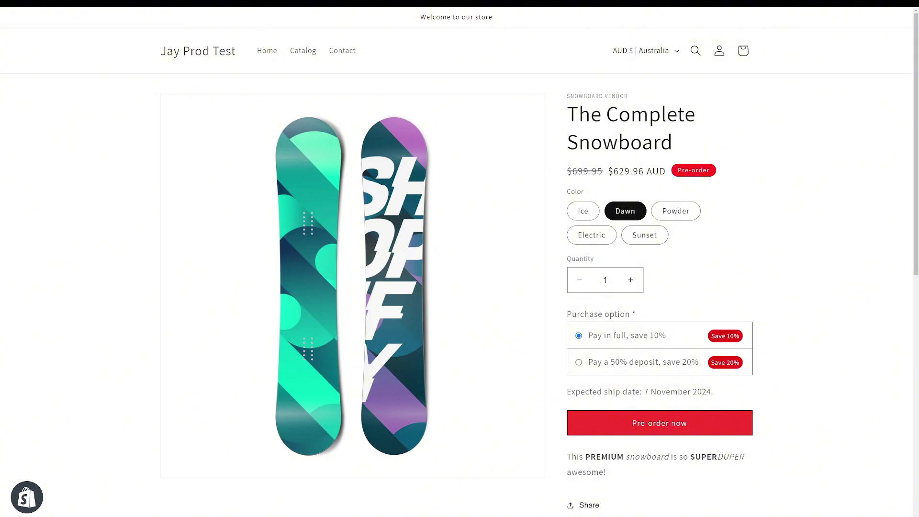
Add The Complete Snowboard with the 50% deposit to the cart and check its pre-order details
{"action": "left_click", "coordinate": [670, 364]}
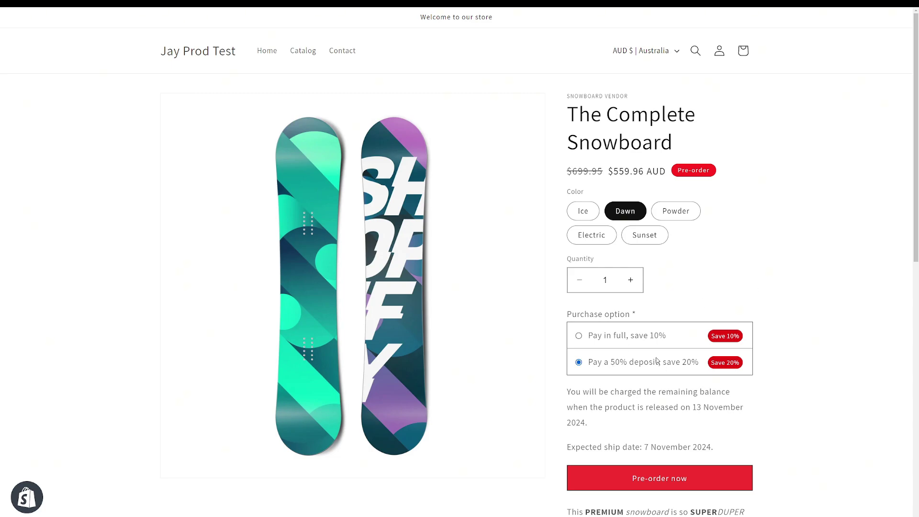
{"action": "left_click", "coordinate": [671, 486]}
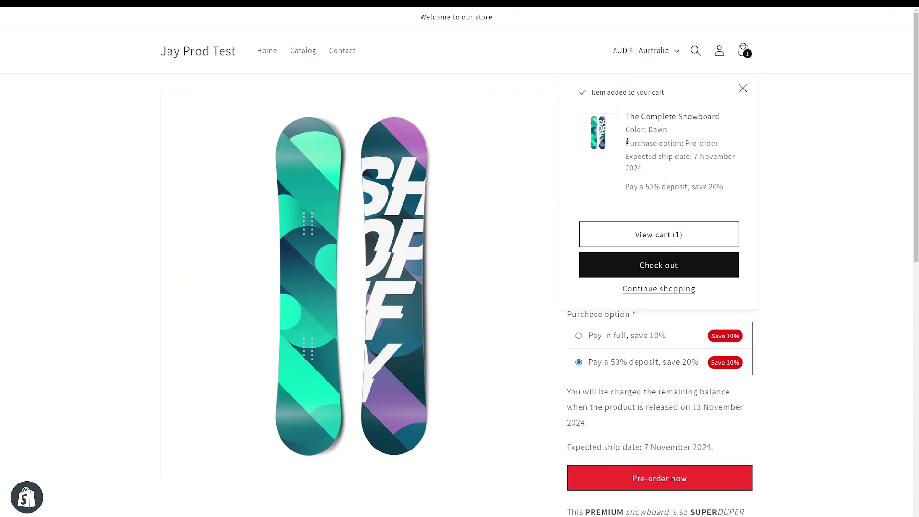
{"action": "left_click_drag", "start_coordinate": [625, 142], "coordinate": [734, 187]}
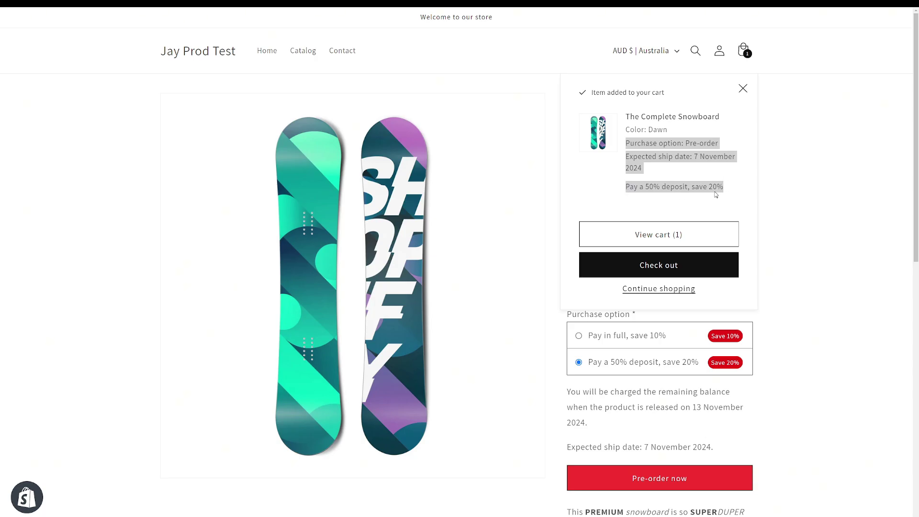
{"action": "left_click", "coordinate": [676, 131]}
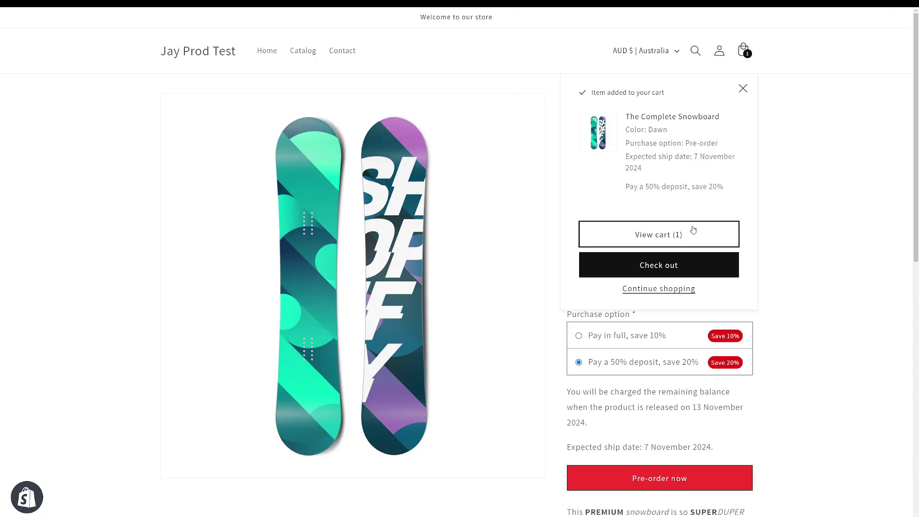
{"action": "left_click", "coordinate": [692, 230]}
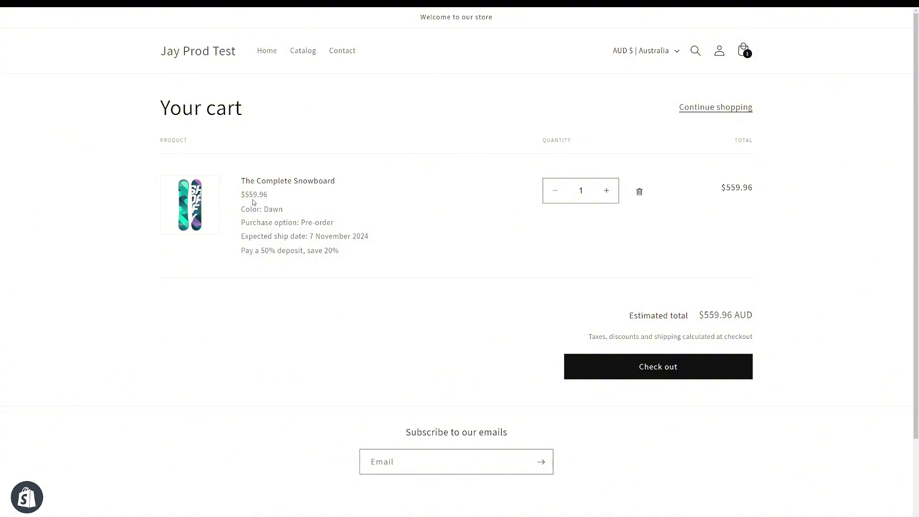
{"action": "left_click_drag", "start_coordinate": [242, 196], "coordinate": [345, 254]}
{"action": "left_click", "coordinate": [357, 257]}
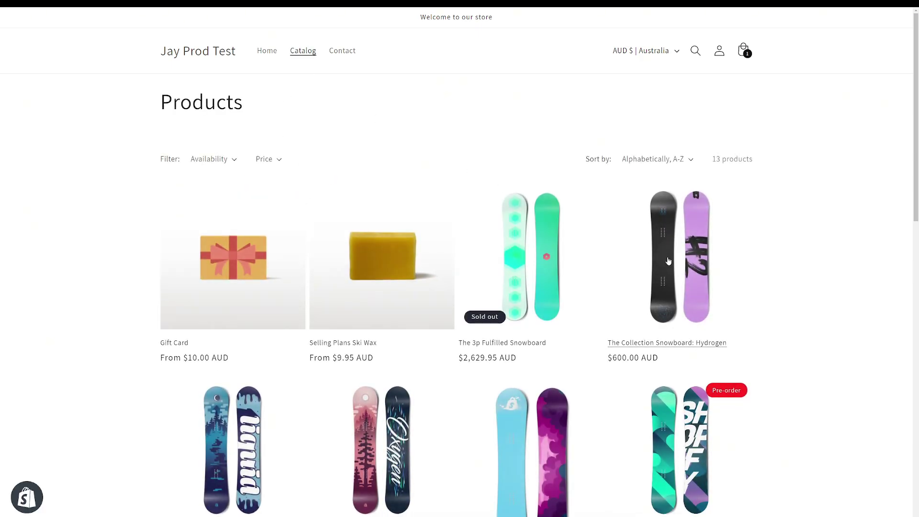
Add The Collection Snowboard: Hydrogen to the cart and proceed to checkout
{"action": "left_click", "coordinate": [740, 265]}
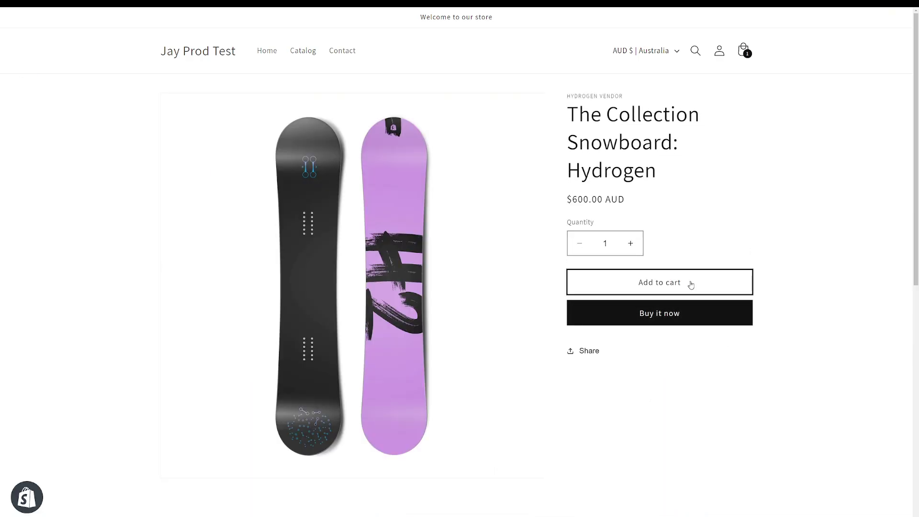
{"action": "left_click", "coordinate": [690, 283]}
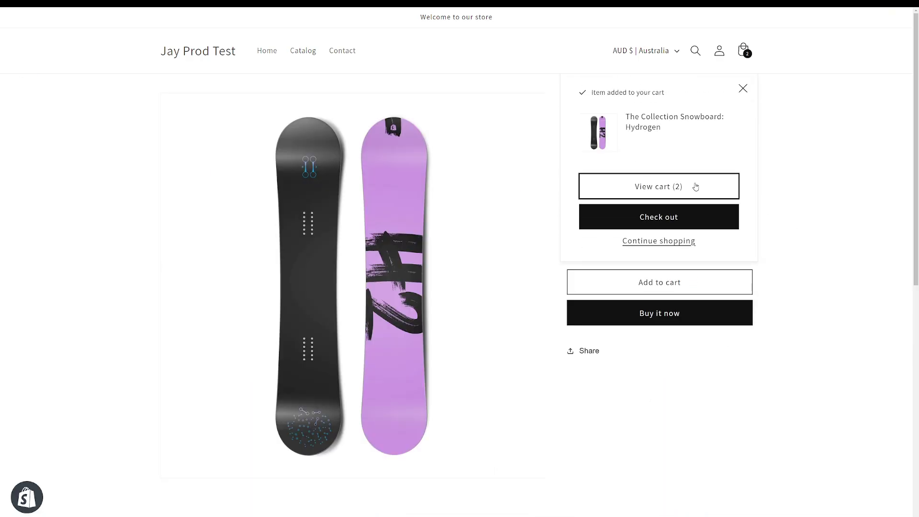
{"action": "left_click", "coordinate": [696, 187]}
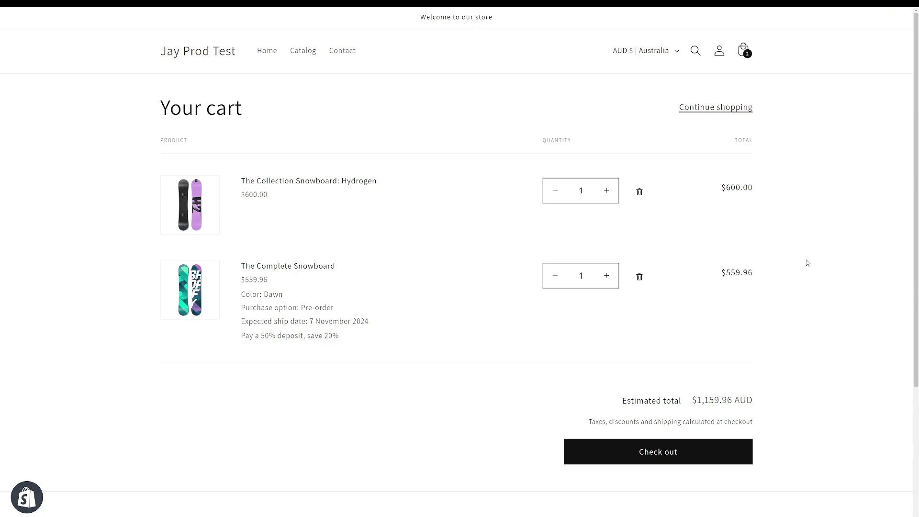
{"action": "left_click", "coordinate": [698, 463]}
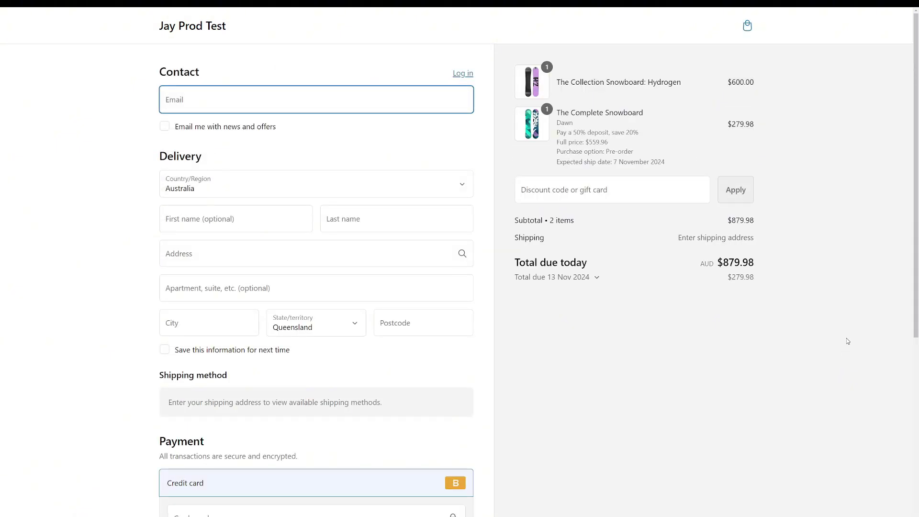
Review the checkout summary: deposit details, $879.98 due today and $279.98 due 13 Nov 2024
{"action": "left_click_drag", "start_coordinate": [558, 123], "coordinate": [676, 166]}
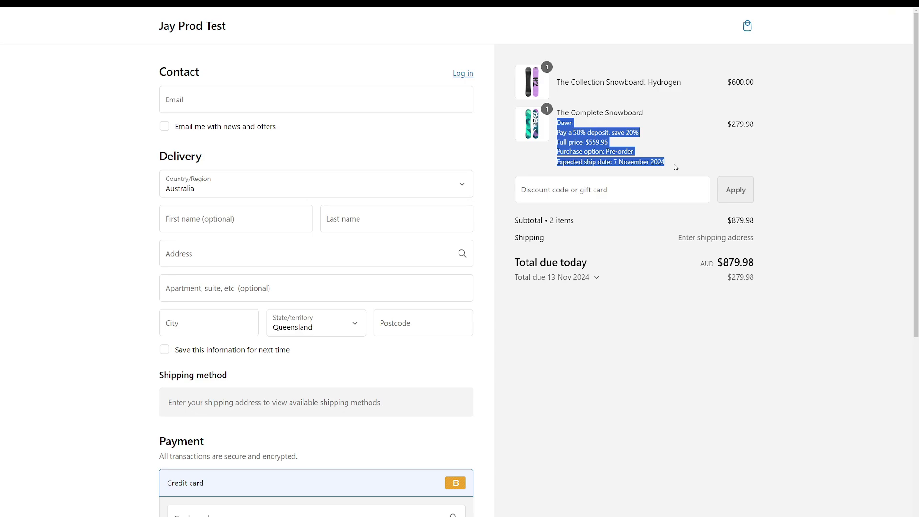
{"action": "left_click", "coordinate": [676, 167]}
{"action": "left_click_drag", "start_coordinate": [682, 82], "coordinate": [556, 89]}
{"action": "left_click", "coordinate": [827, 127]}
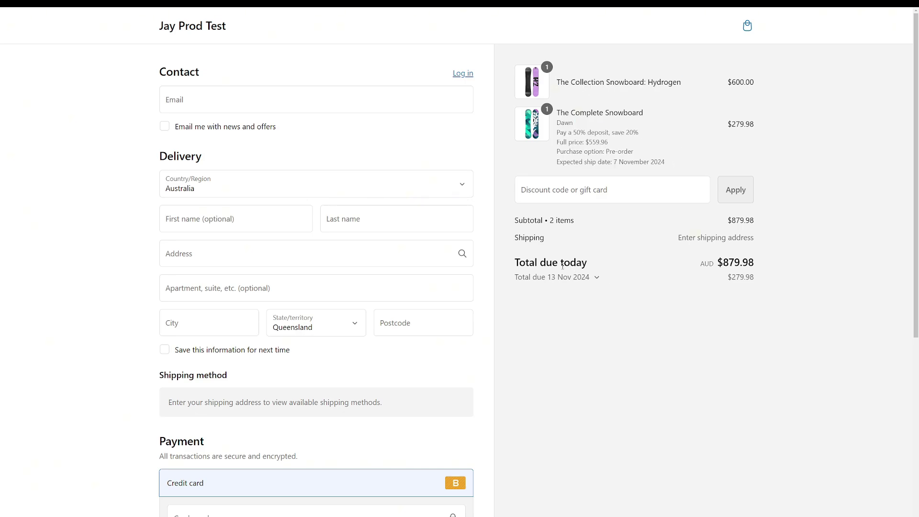
{"action": "left_click_drag", "start_coordinate": [516, 263], "coordinate": [588, 263]}
{"action": "double_click", "coordinate": [735, 263]}
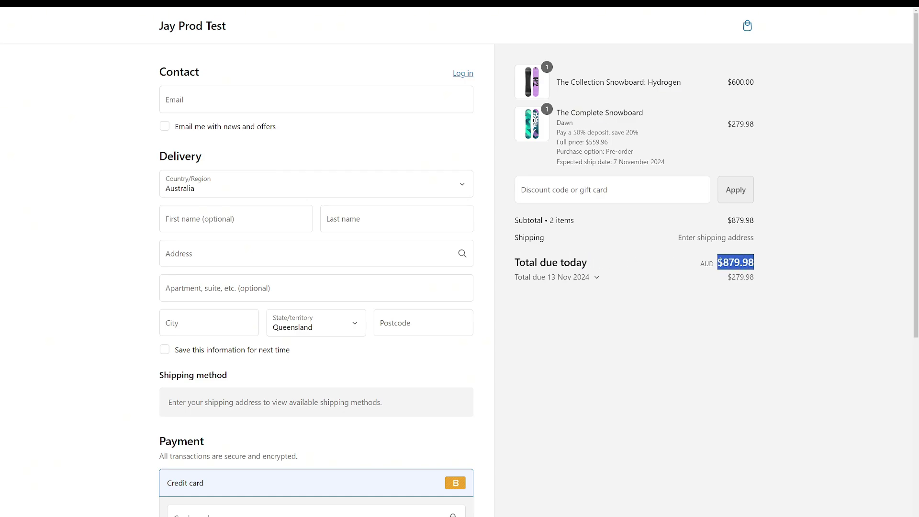
{"action": "left_click", "coordinate": [794, 292]}
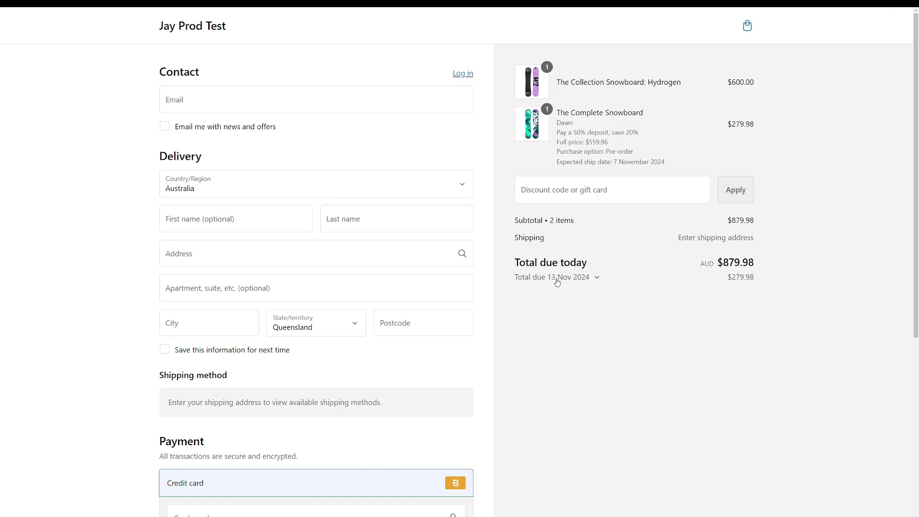
{"action": "double_click", "coordinate": [762, 281]}
{"action": "left_click", "coordinate": [776, 283]}
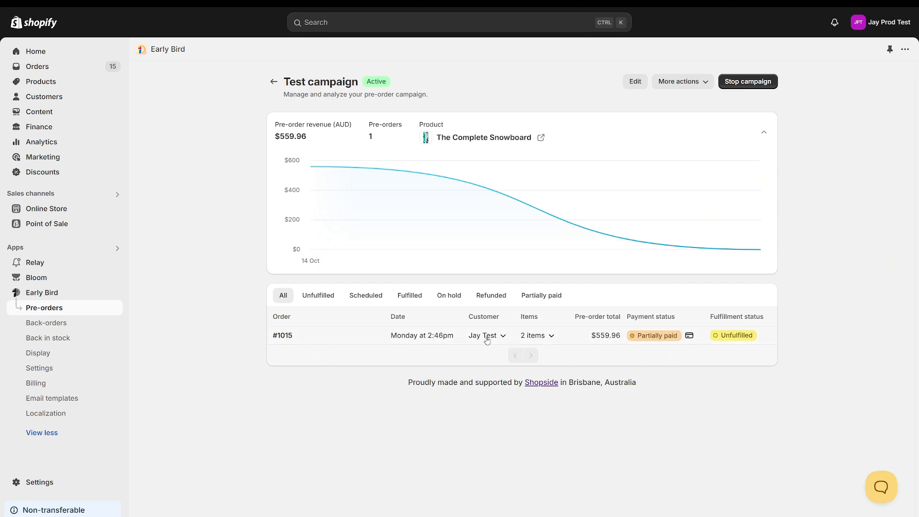
{"action": "left_click", "coordinate": [551, 336]}
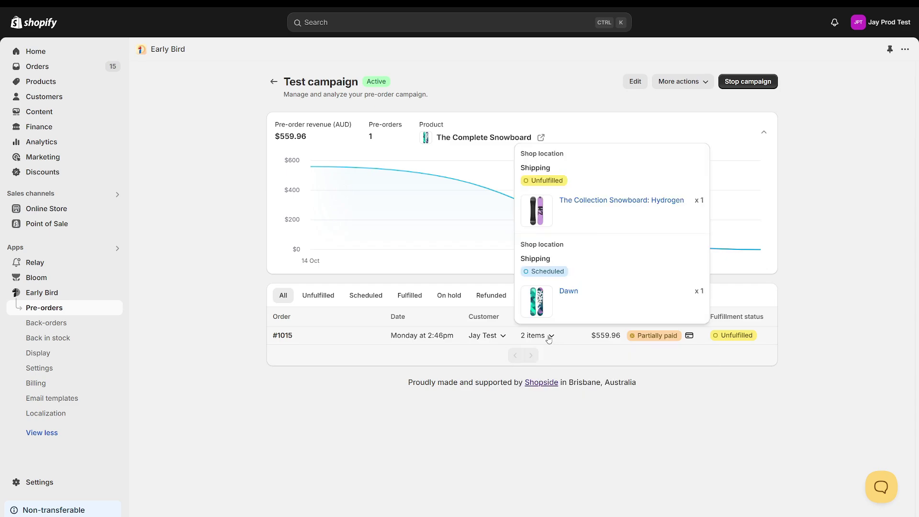
{"action": "left_click", "coordinate": [694, 381]}
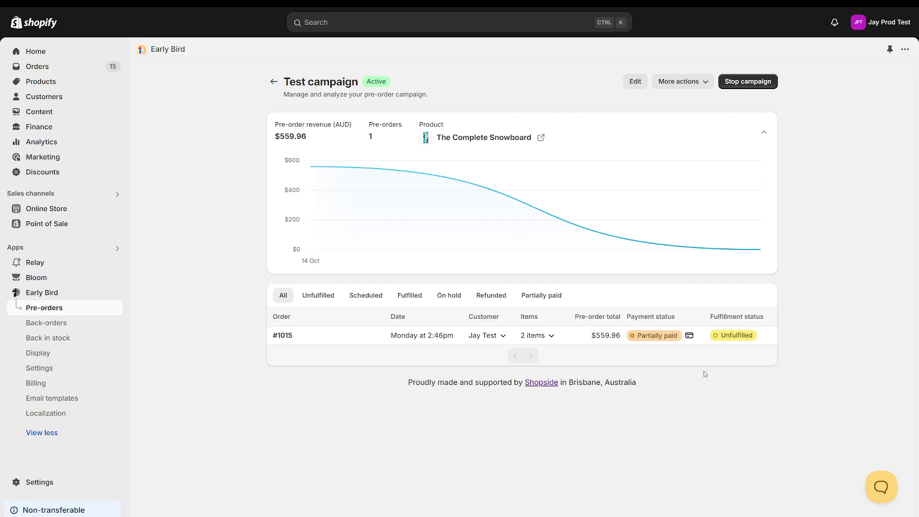
{"action": "mouse_move", "coordinate": [690, 339]}
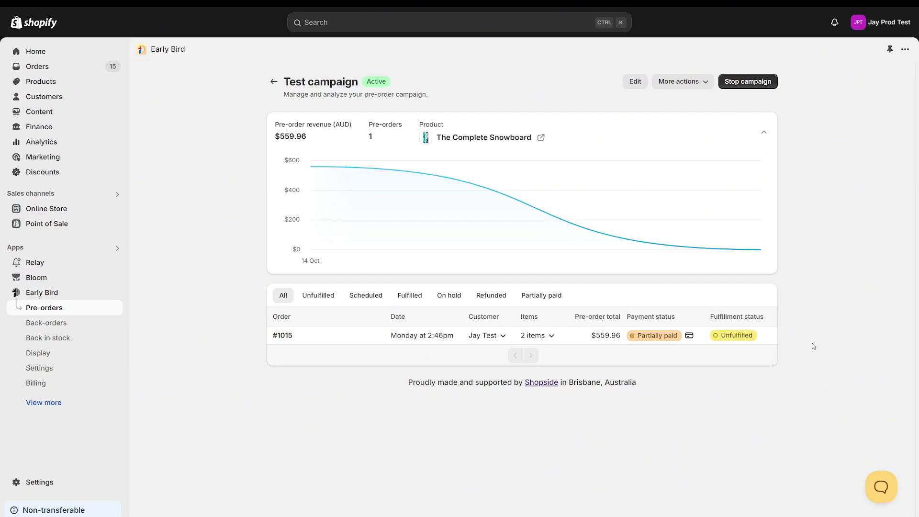
Stop and archive the Test campaign, then go back to the pre-order campaigns list
{"action": "left_click", "coordinate": [751, 85]}
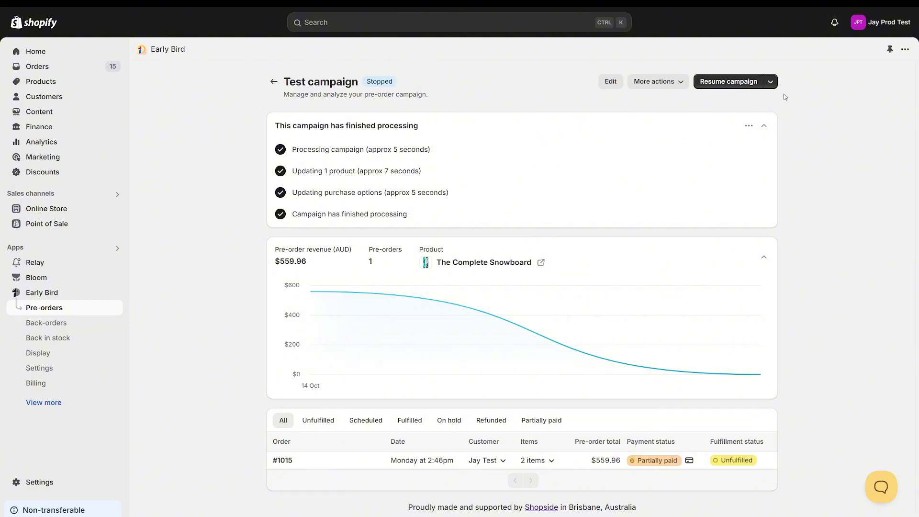
{"action": "left_click", "coordinate": [769, 84]}
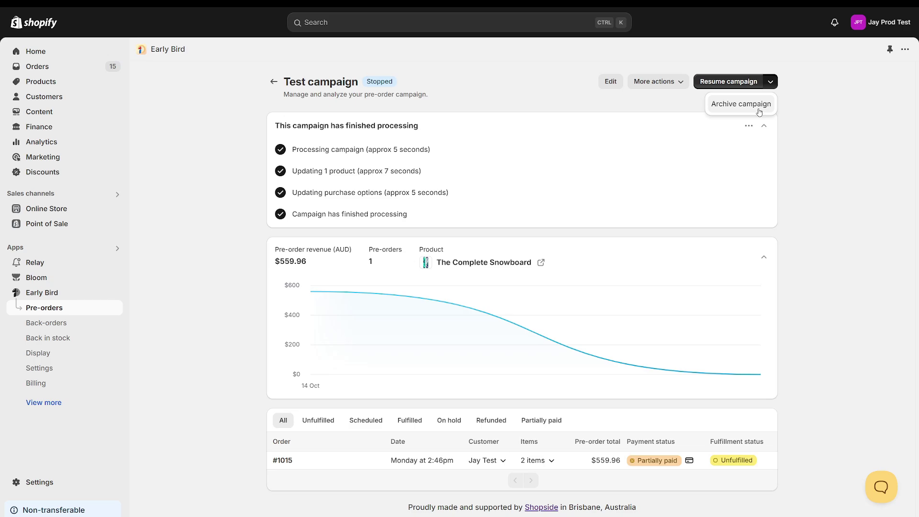
{"action": "left_click", "coordinate": [826, 176]}
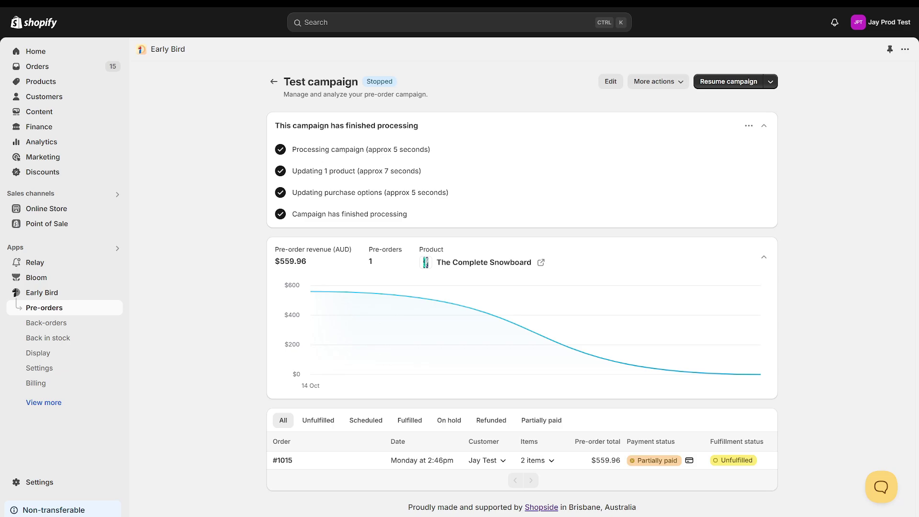
{"action": "left_click", "coordinate": [770, 82]}
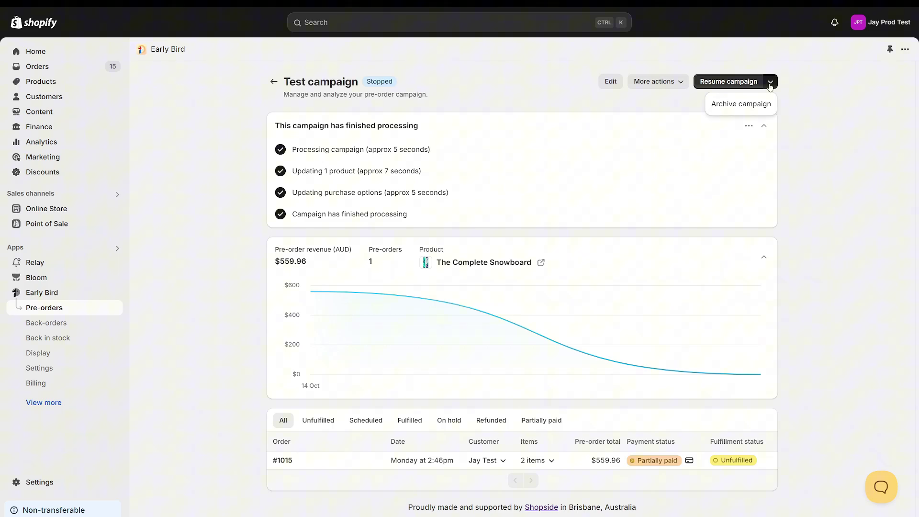
{"action": "left_click", "coordinate": [742, 104]}
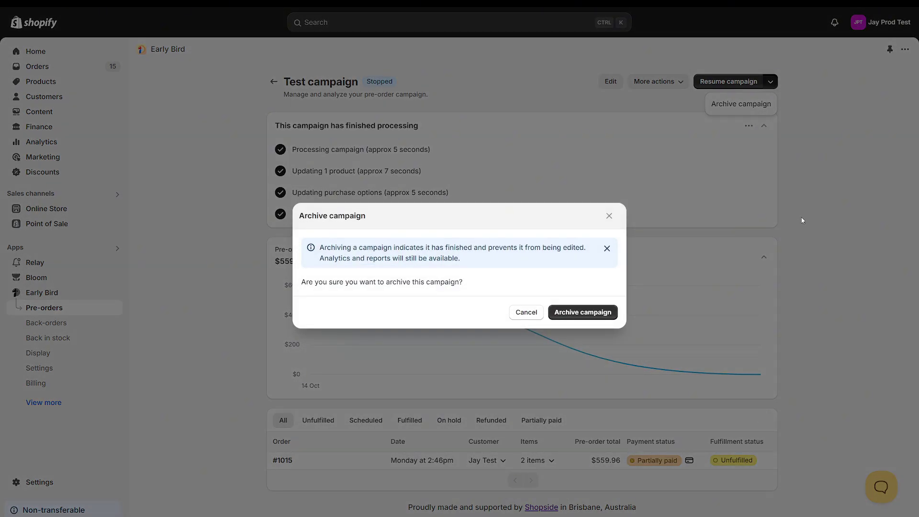
{"action": "left_click", "coordinate": [595, 318]}
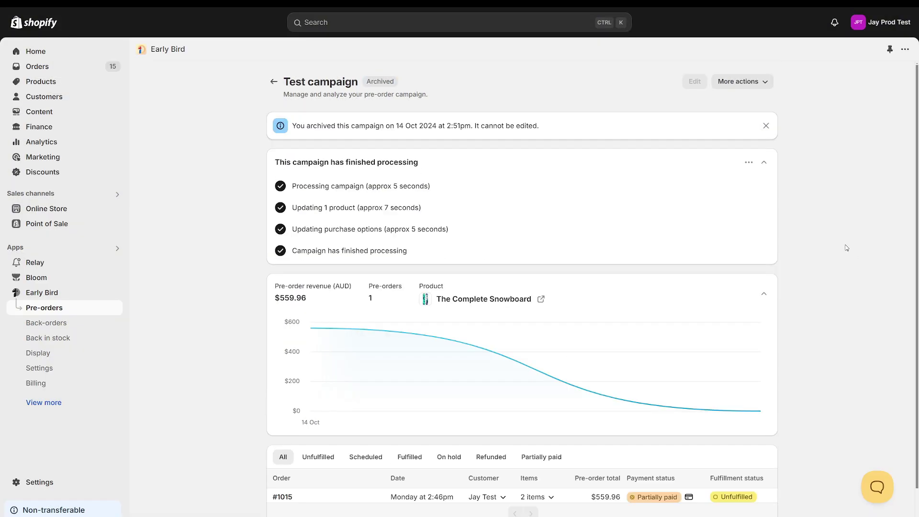
{"action": "left_click", "coordinate": [274, 82]}
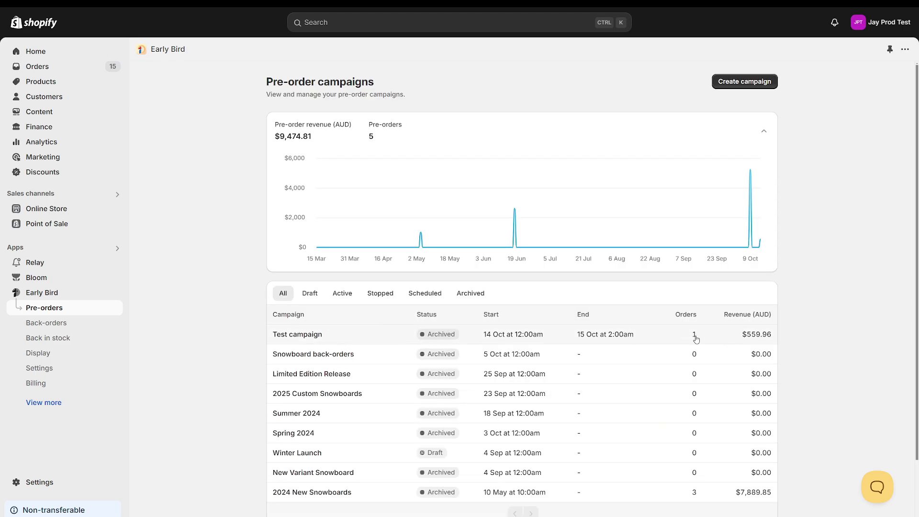
Open the archived Test campaign from the list and expand the remaining Early Bird sections
{"action": "left_click", "coordinate": [343, 333]}
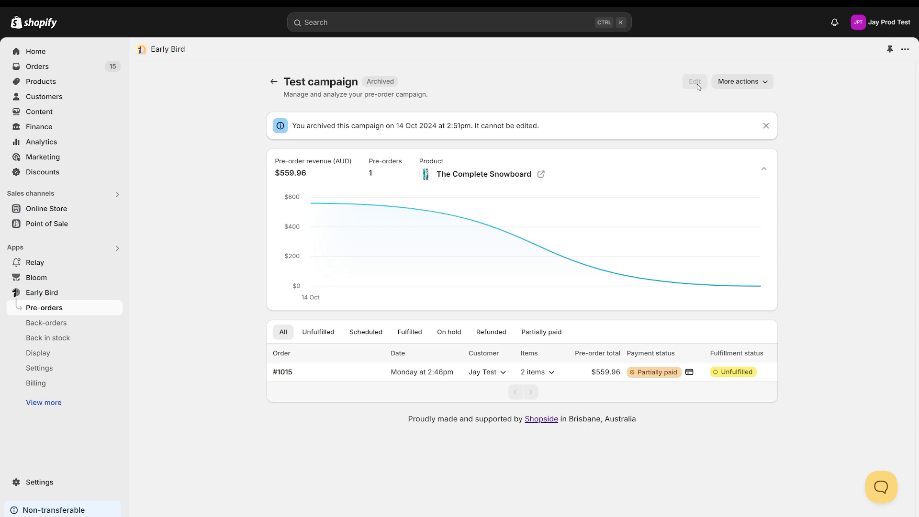
{"action": "left_click", "coordinate": [44, 402]}
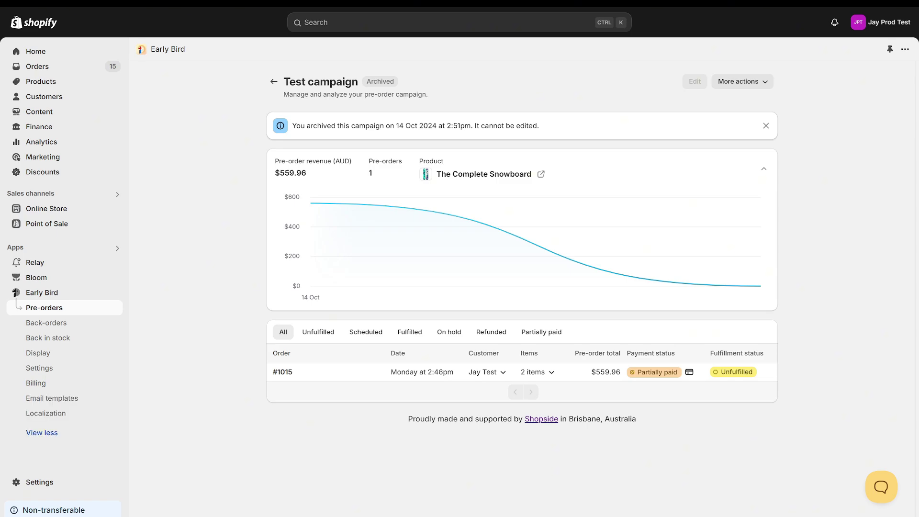